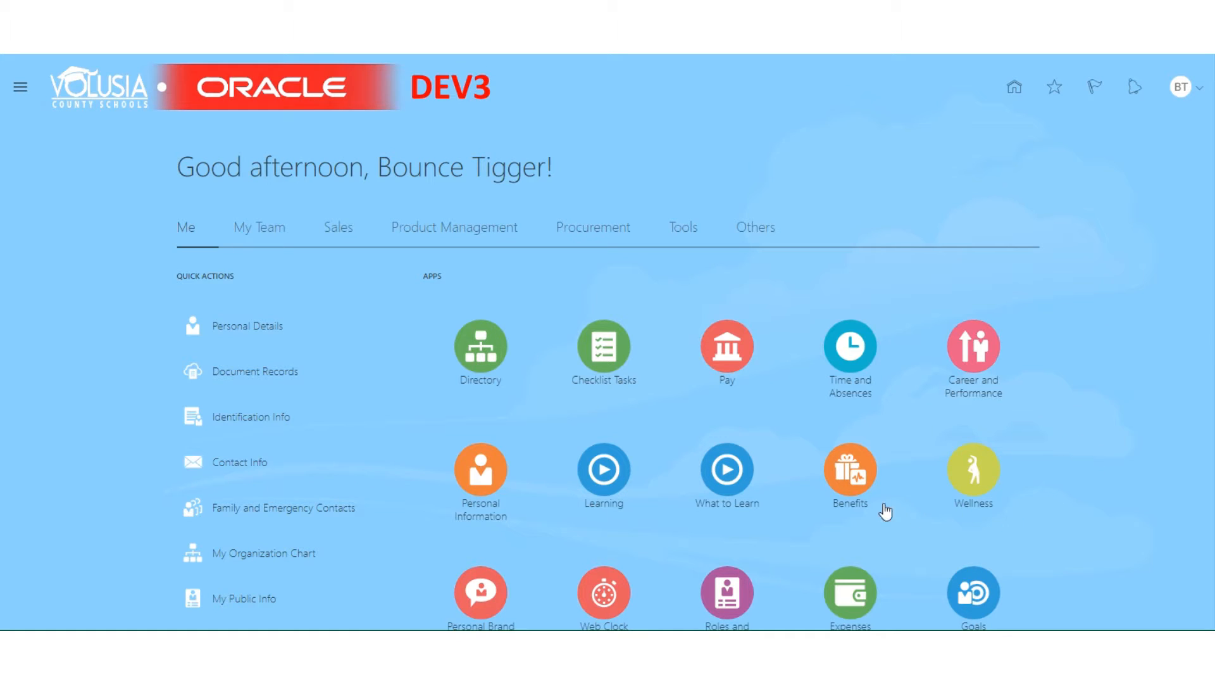
- Open People to Cover in the Benefits area and start adding a new person
click(853, 475)
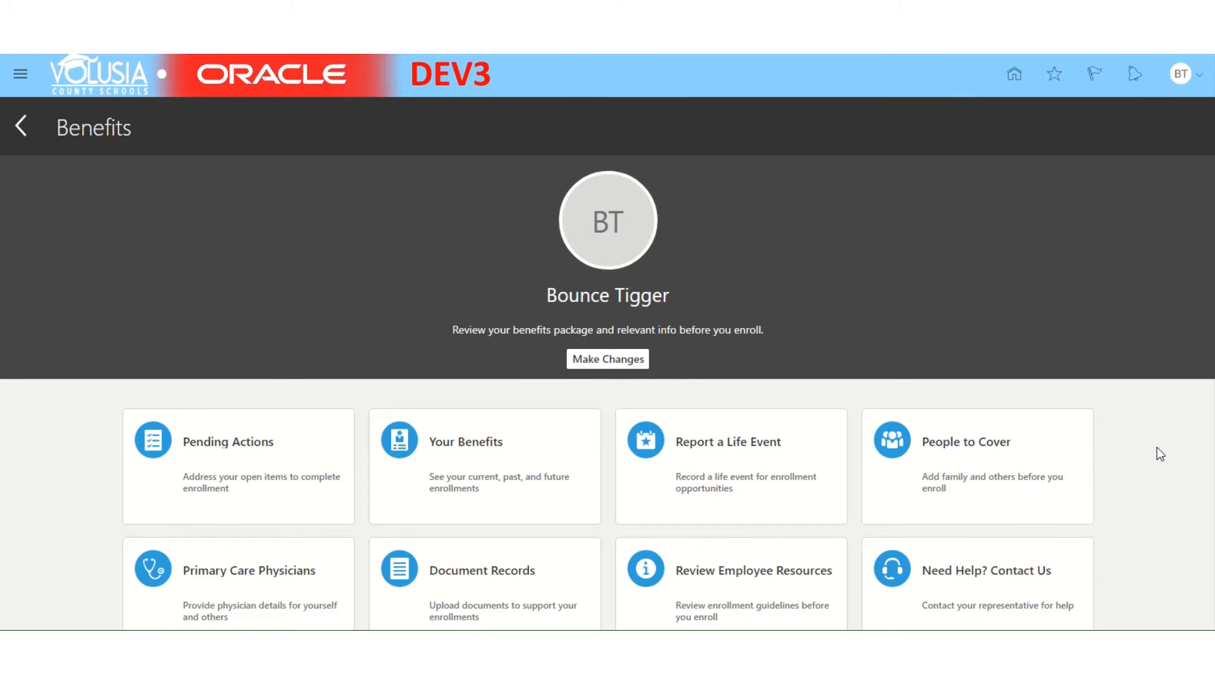
scroll(1158, 451, down, 1)
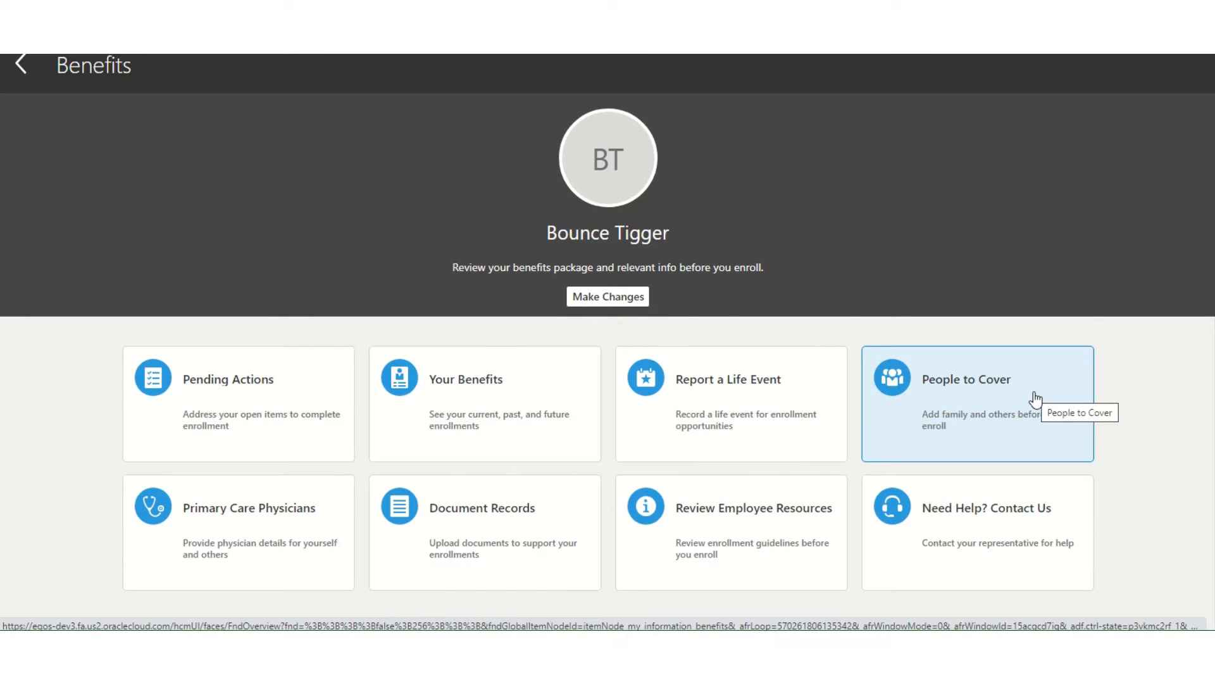
click(947, 390)
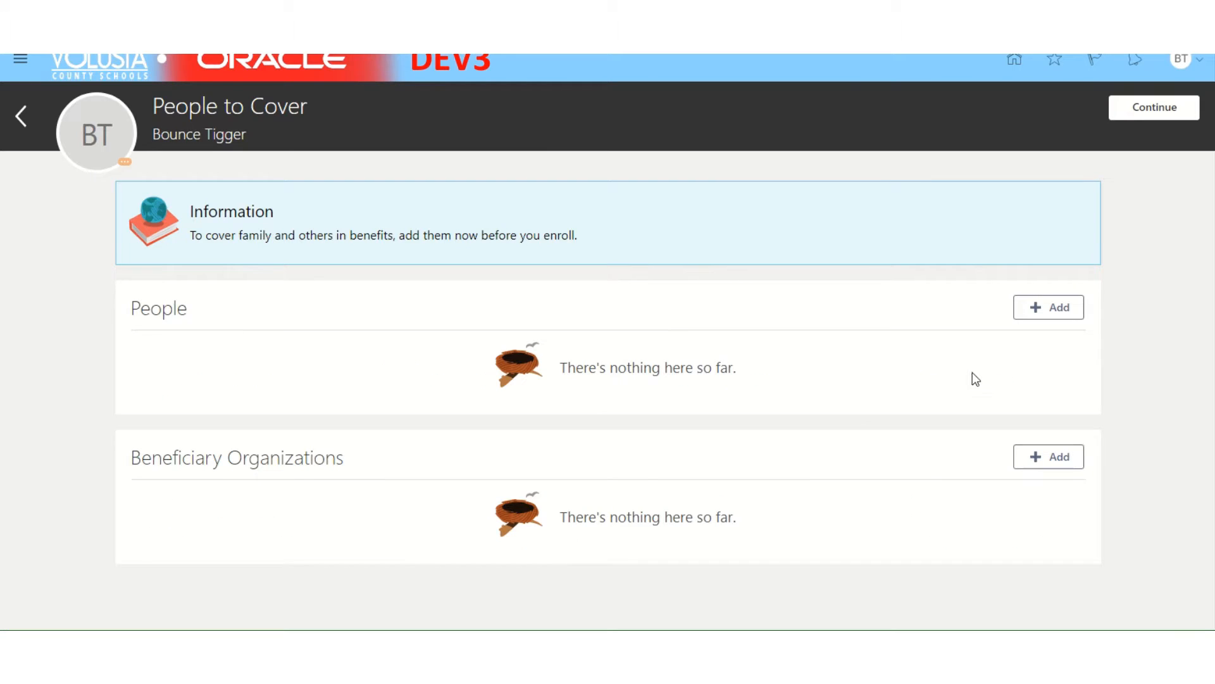
click(1069, 315)
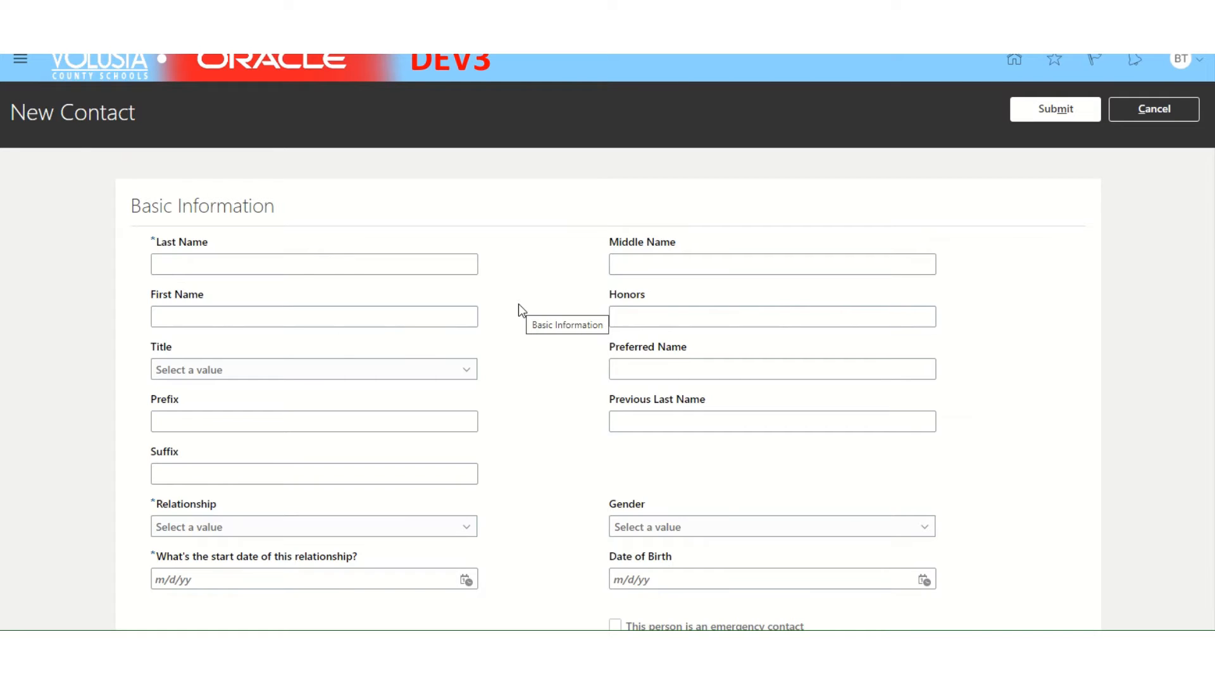
- Enter the spouse's last name and first name in the new contact's basic information
click(203, 263)
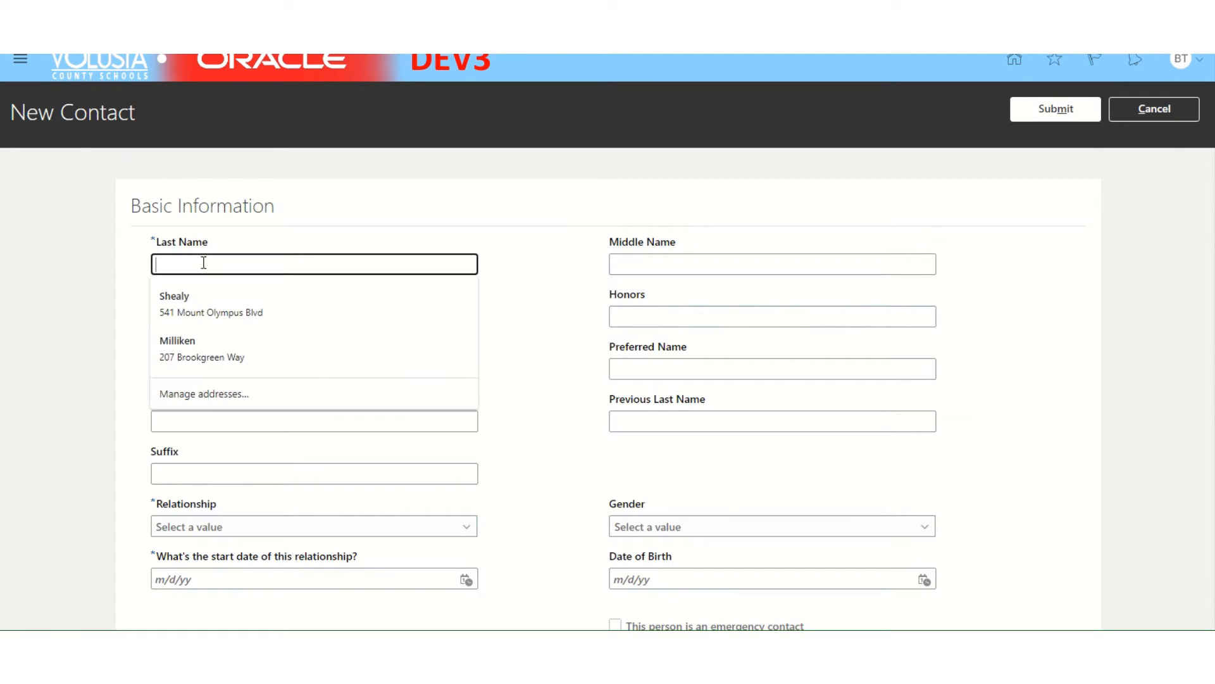
text(S)
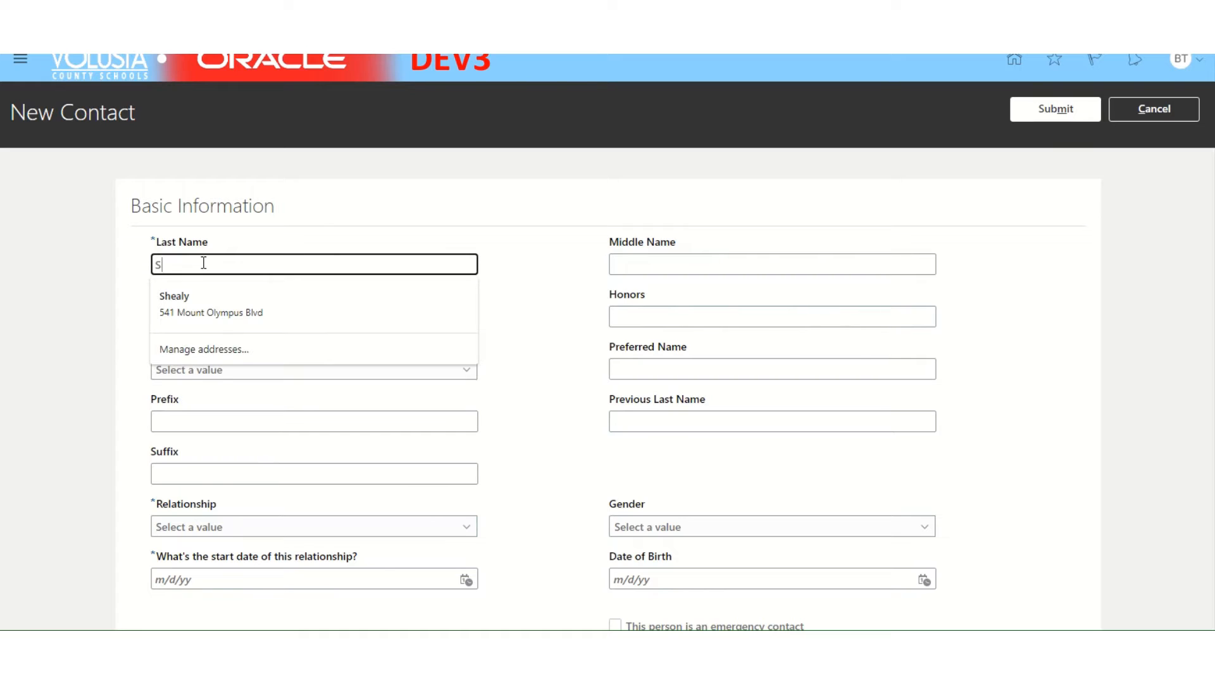
text(pouse-Tigger)
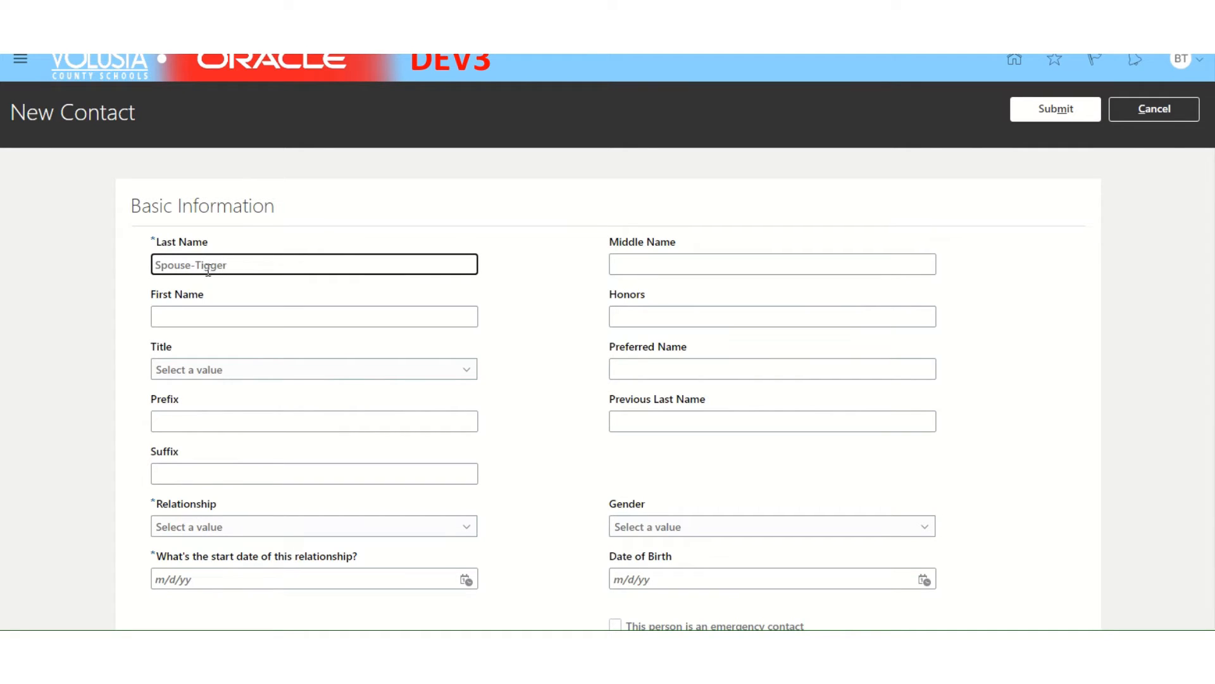
click(203, 315)
text(Spouse)
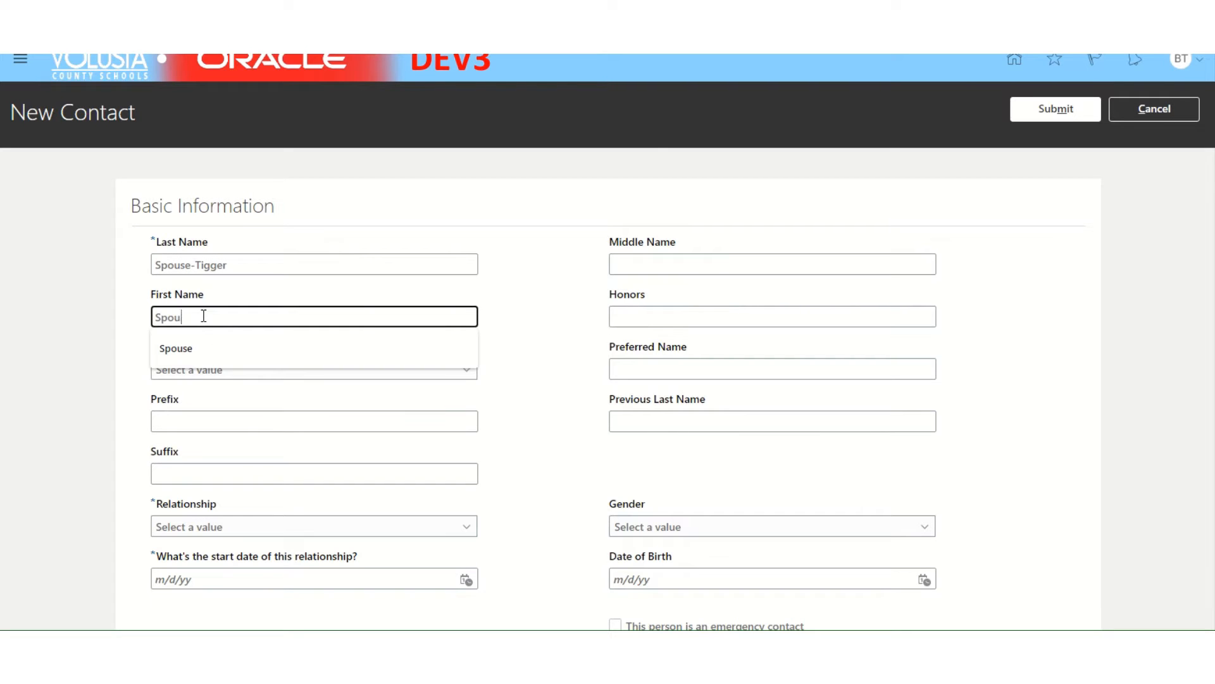
- Set the contact's relationship to Spouse with a relationship start date of 8/2/06
scroll(557, 440, down, 3)
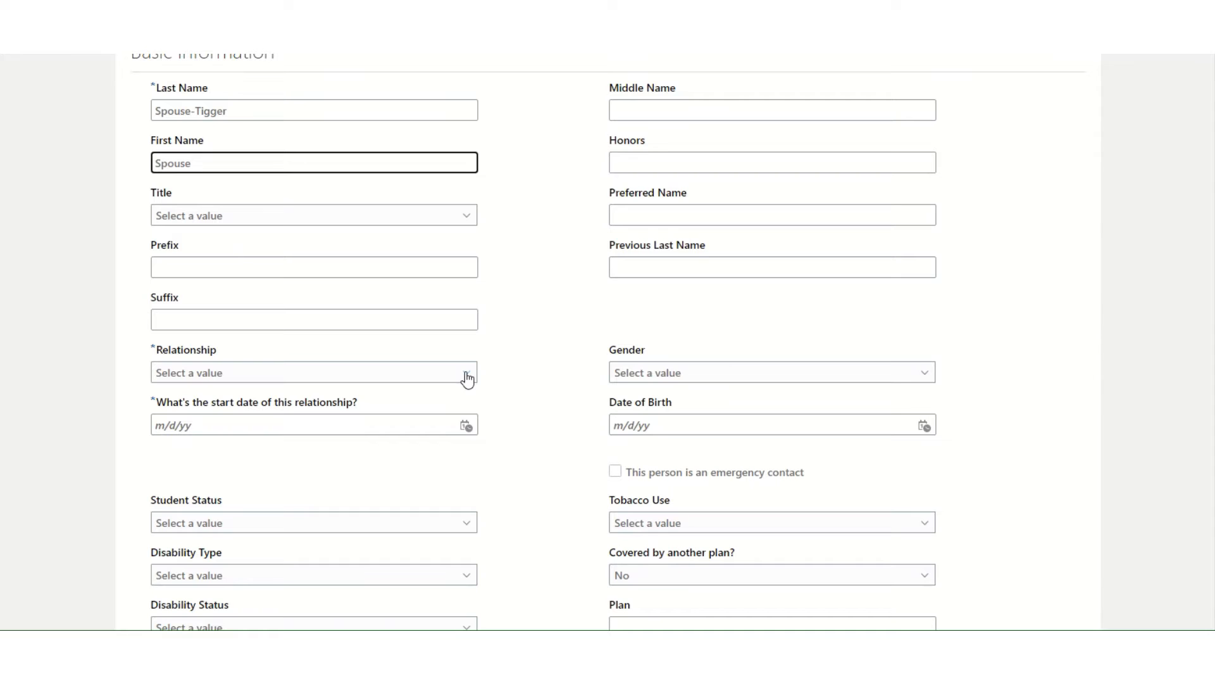
click(467, 376)
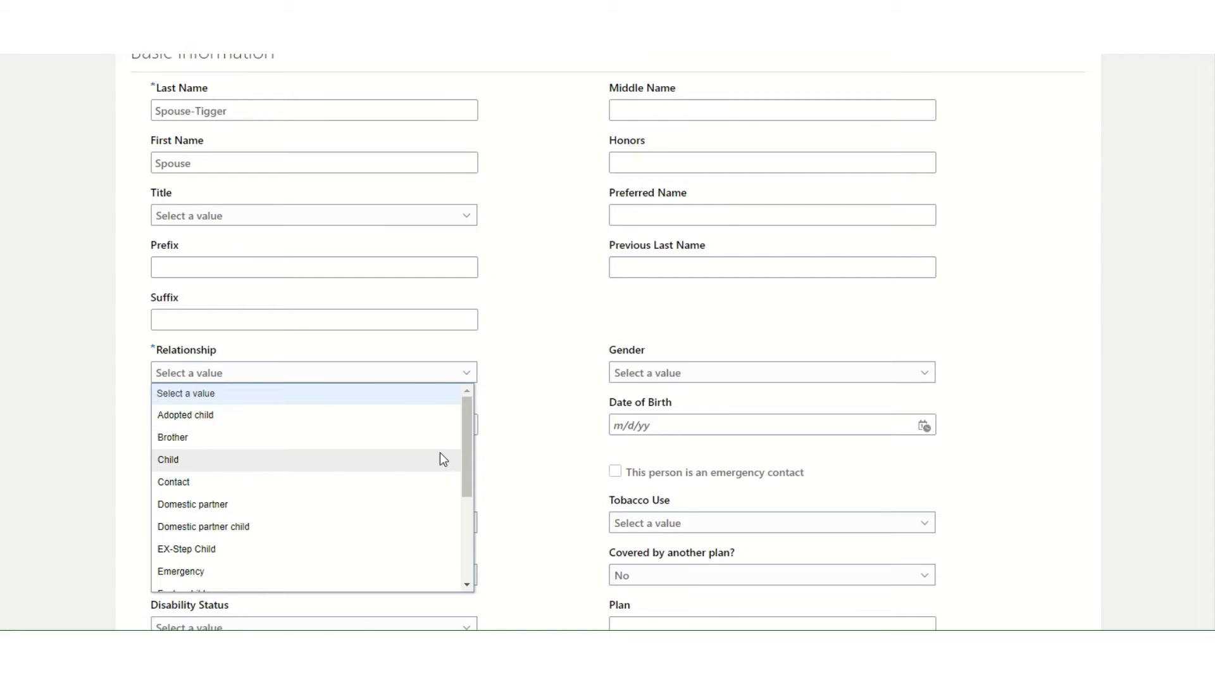
scroll(440, 454, down, 5)
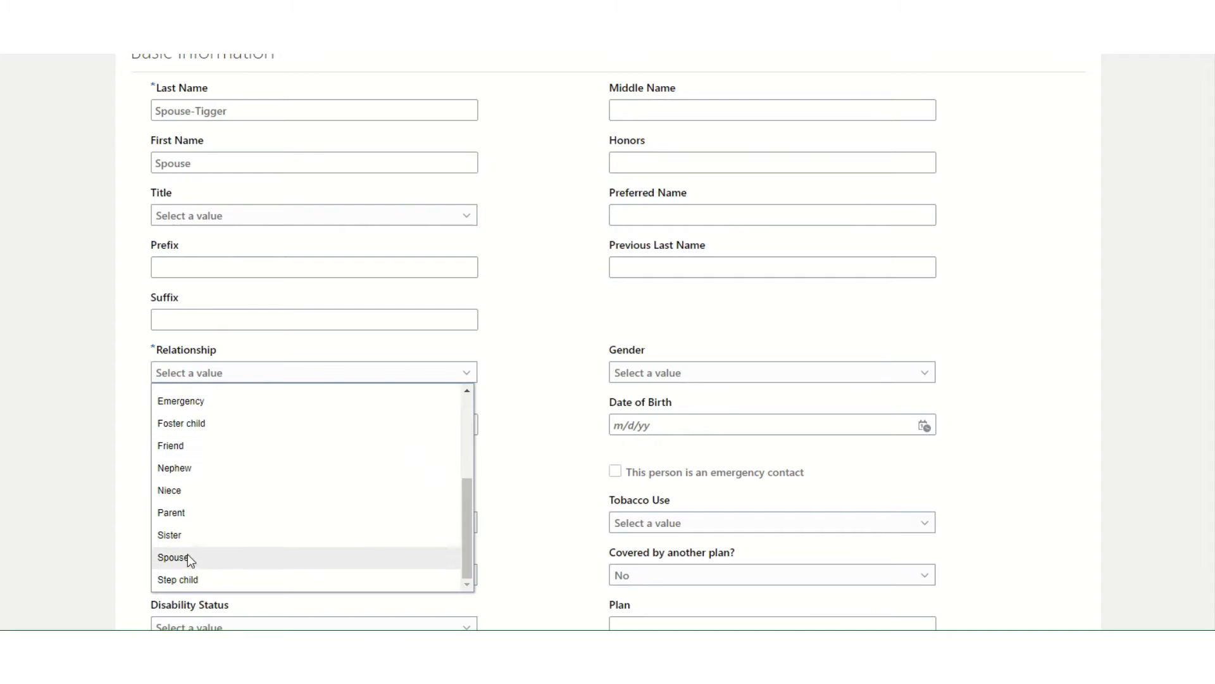
click(188, 564)
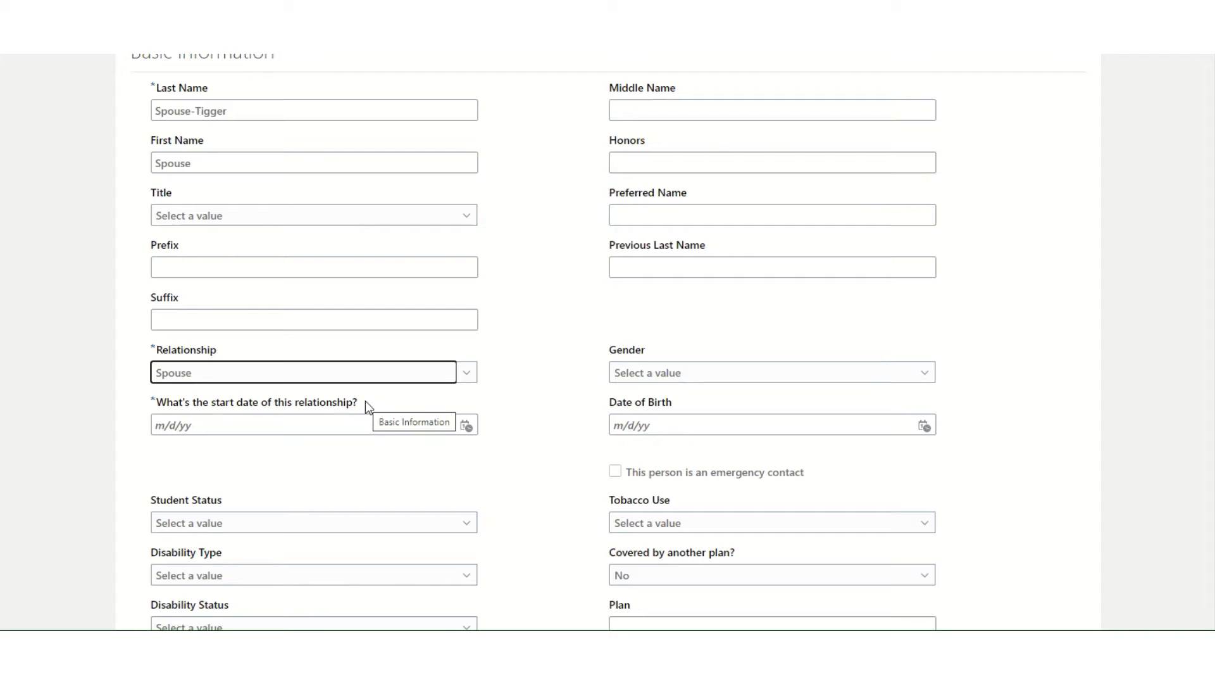
click(233, 425)
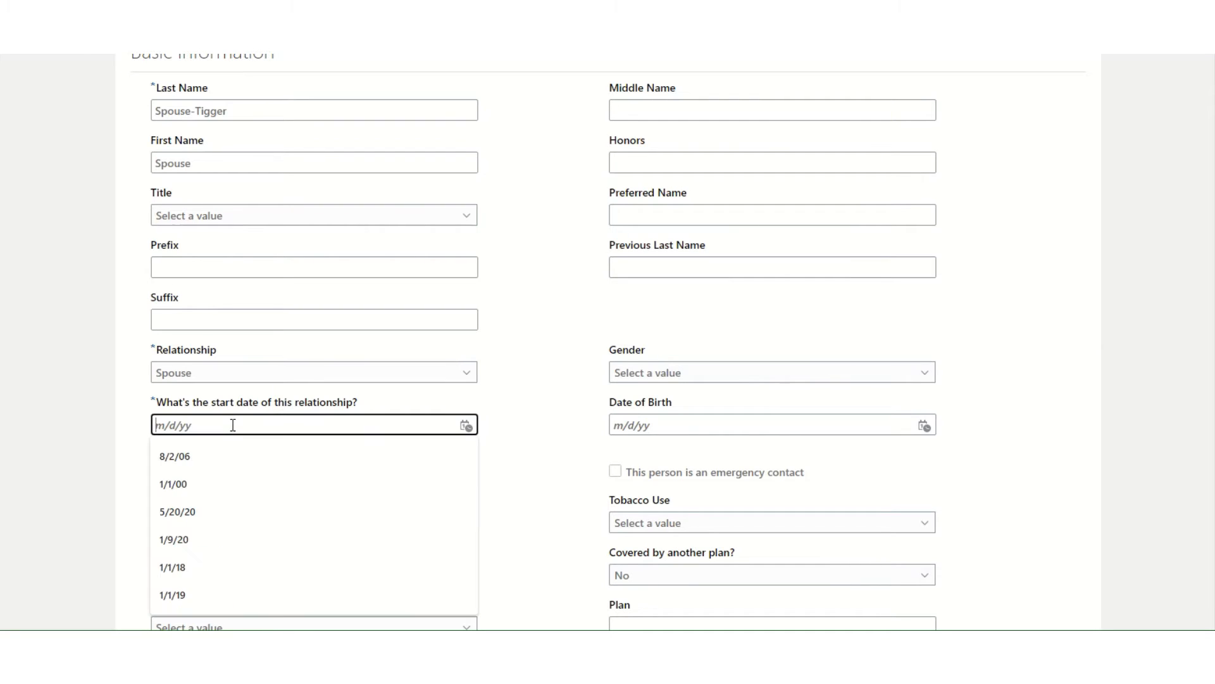
click(183, 458)
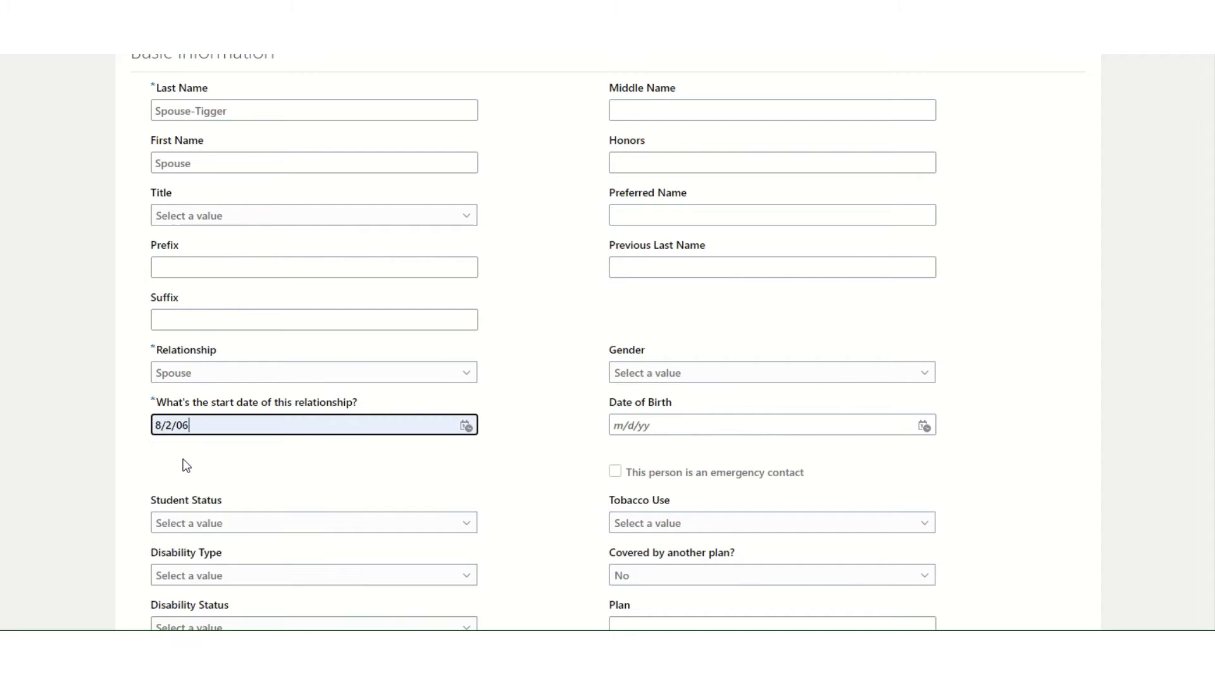
click(561, 467)
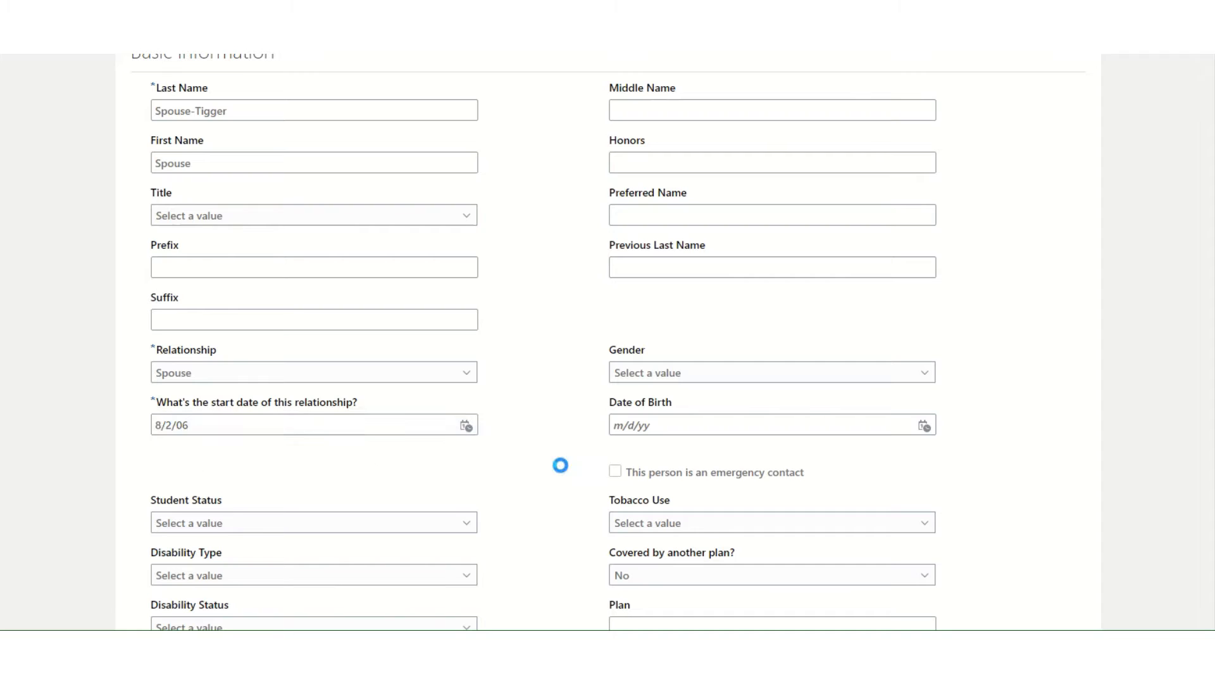
- Set the contact's gender to Female and fill in the date of birth
click(693, 378)
click(652, 415)
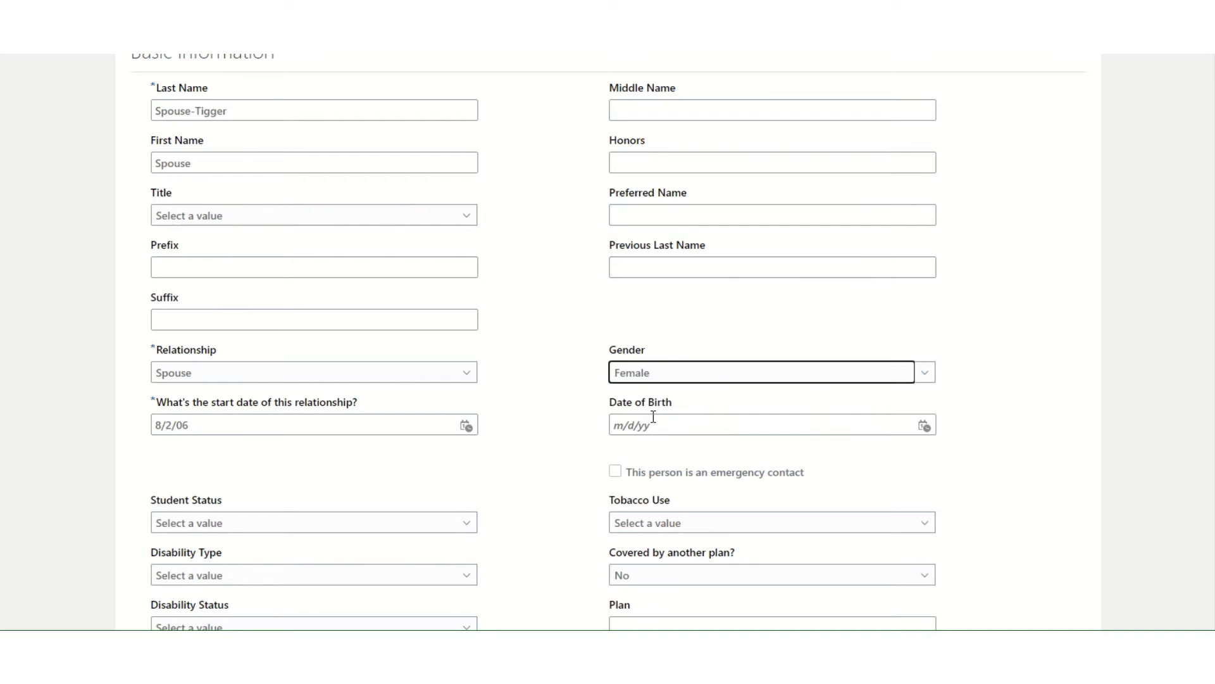
click(665, 422)
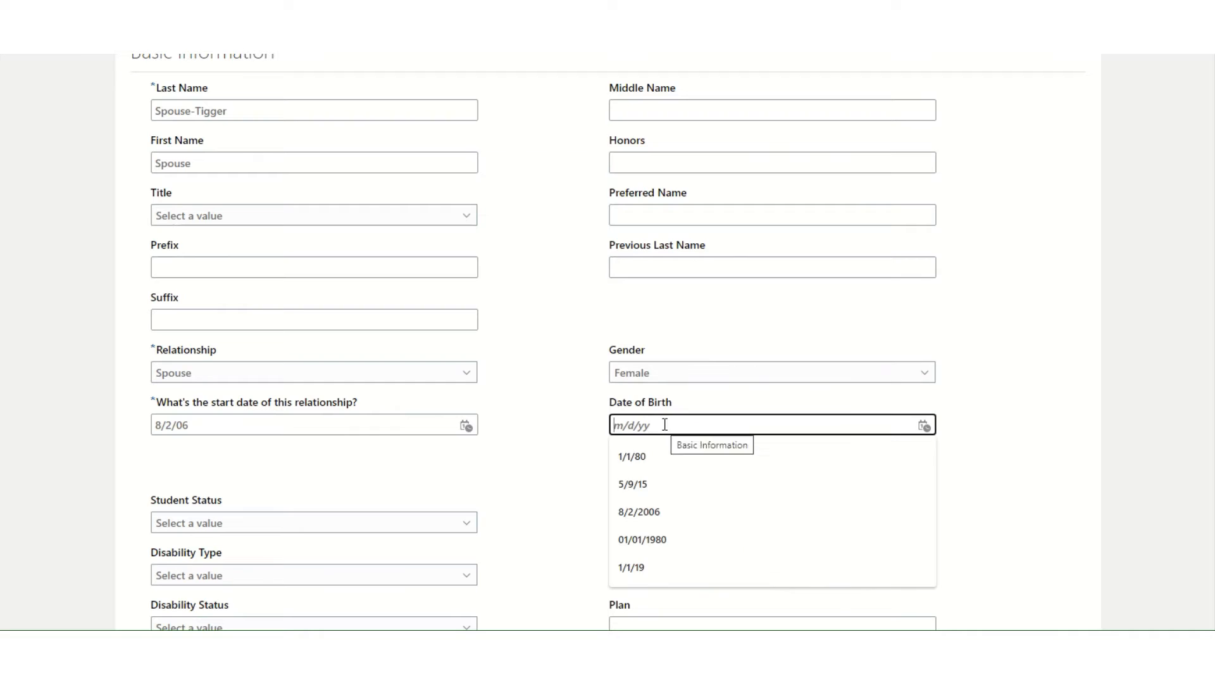
click(630, 455)
click(570, 447)
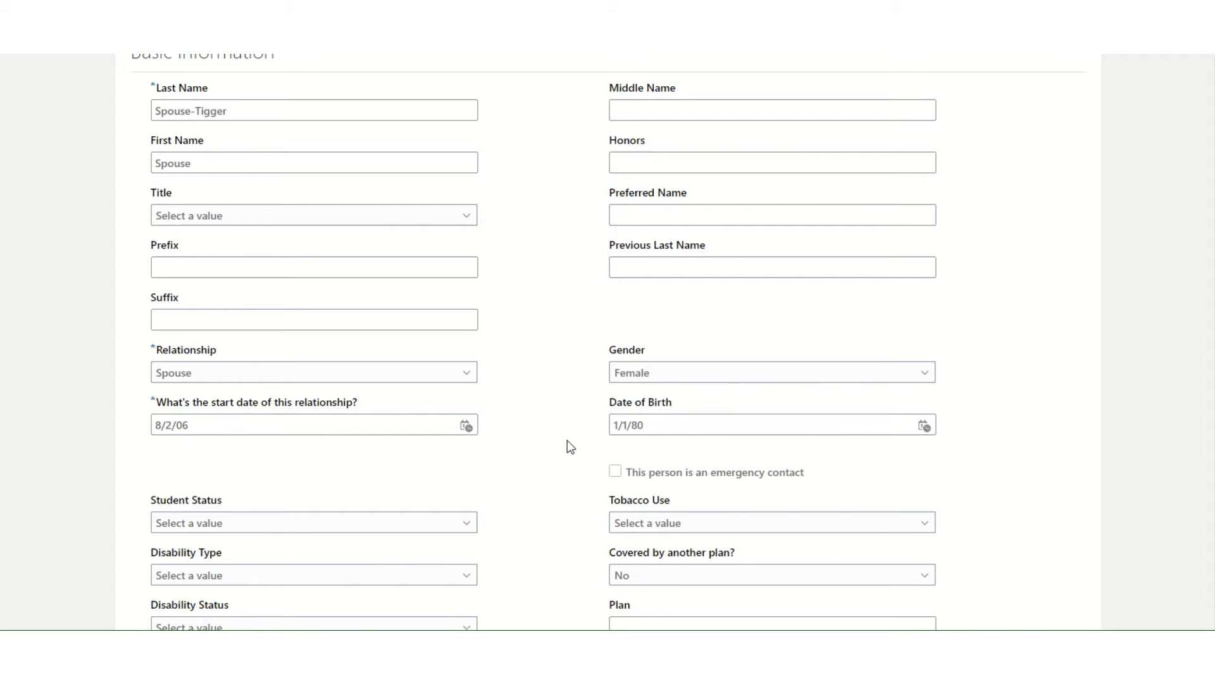
- Review the remaining communication, address and national identifier sections, and submit the new contact
scroll(568, 444, down, 6)
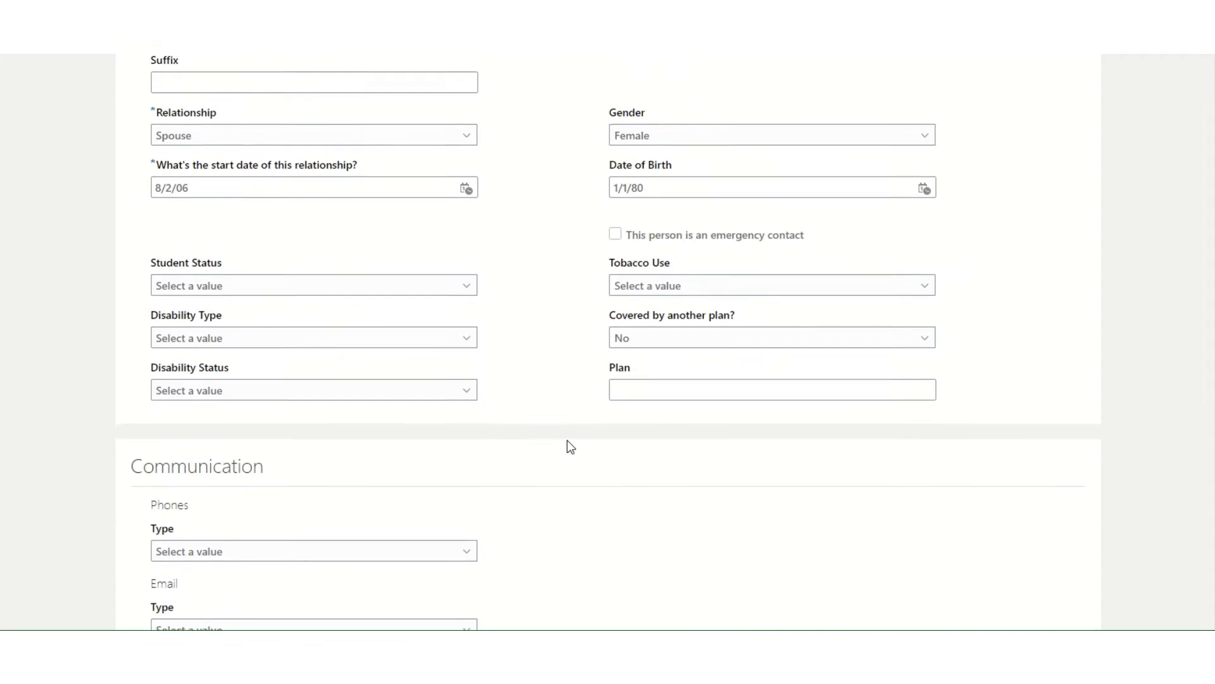
scroll(568, 446, down, 3)
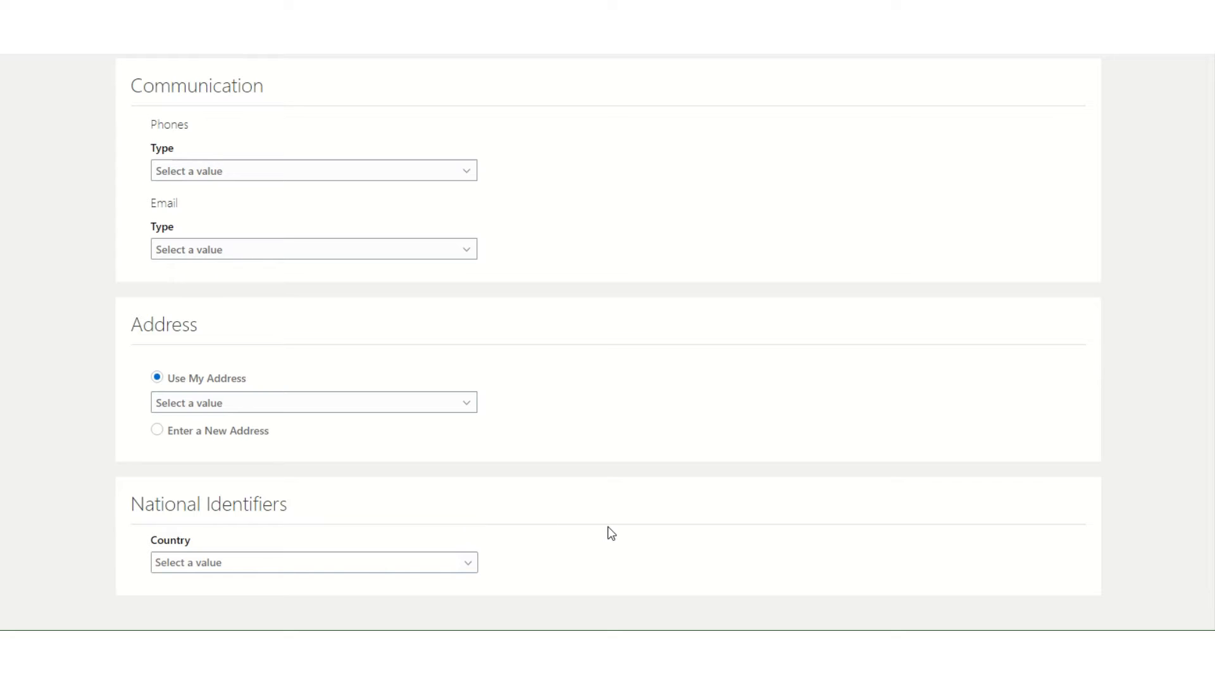
scroll(610, 532, up, 7)
scroll(607, 526, up, 5)
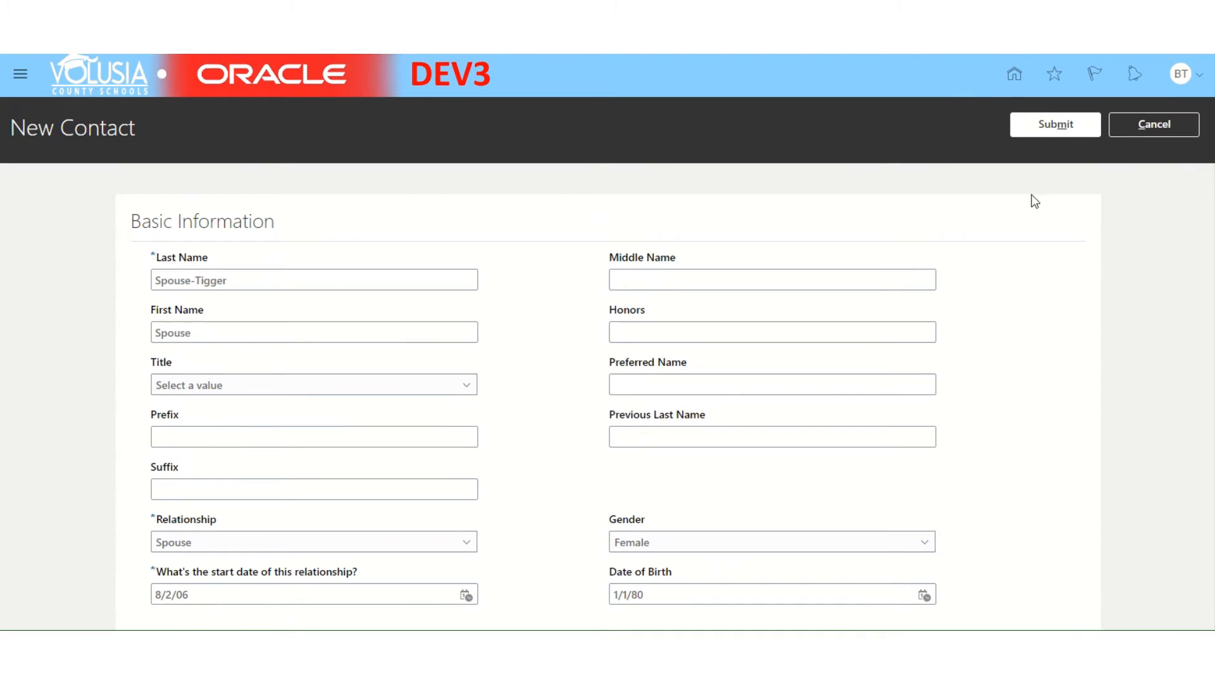
click(1059, 124)
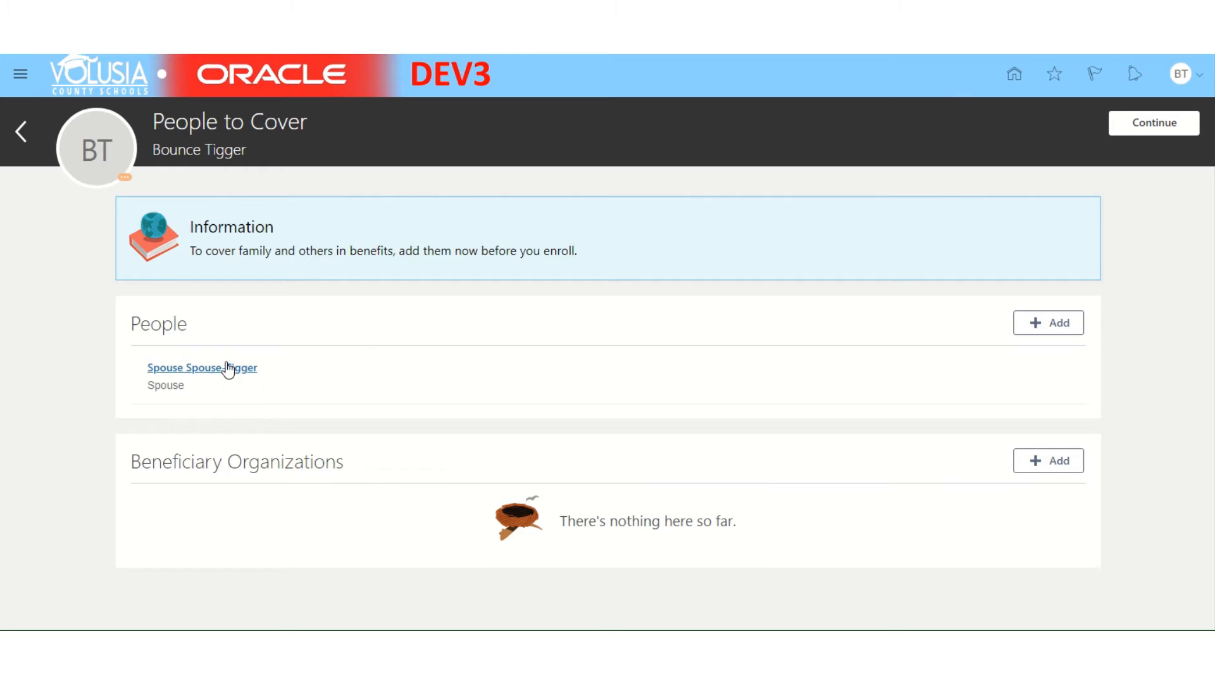
- Continue to enrollment, choose the Active Employees benefit and accept the authorization
click(1160, 120)
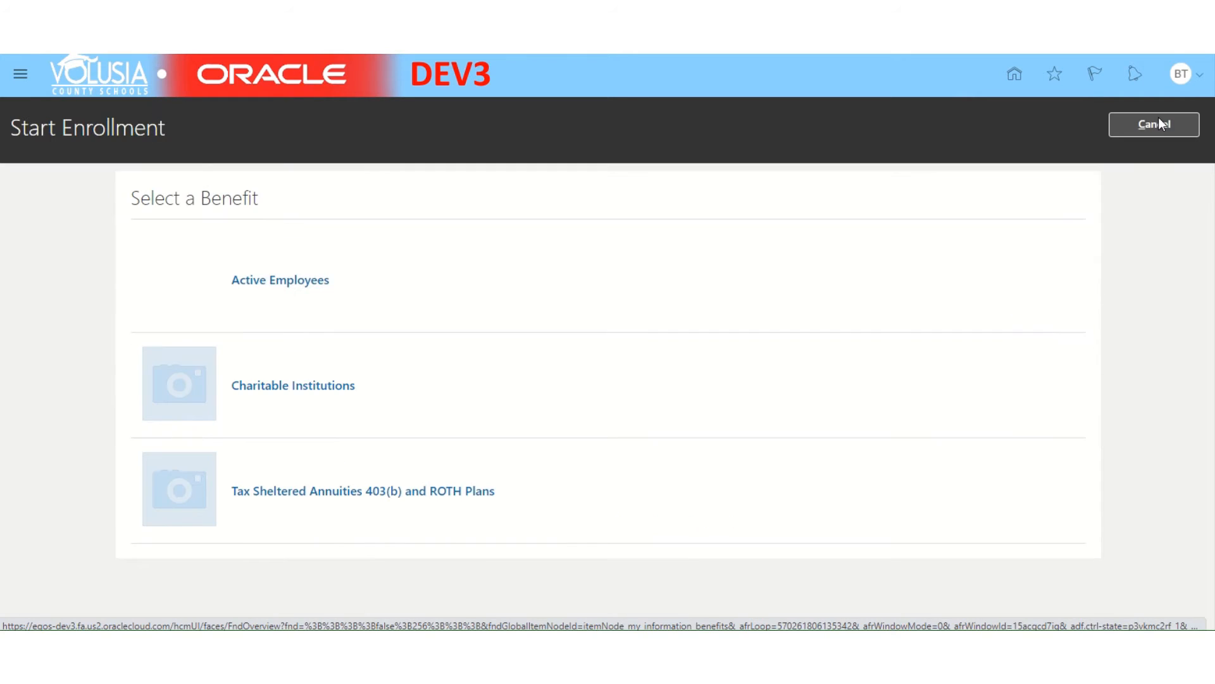
click(303, 283)
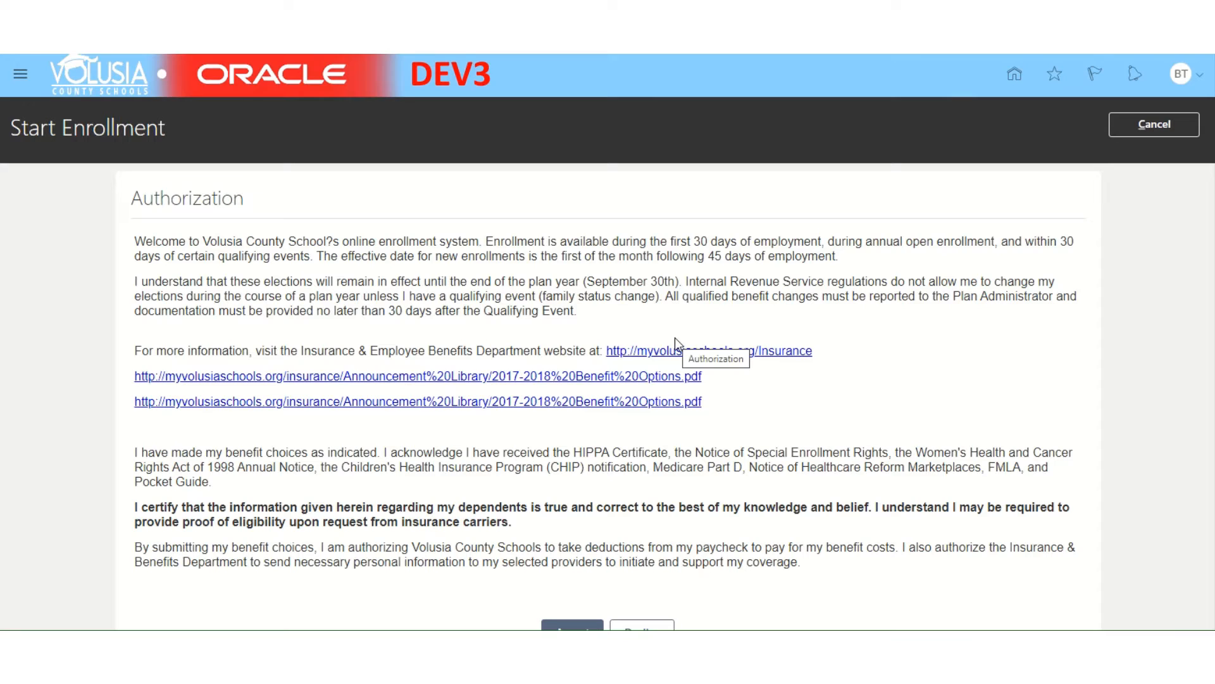
scroll(674, 337, down, 1)
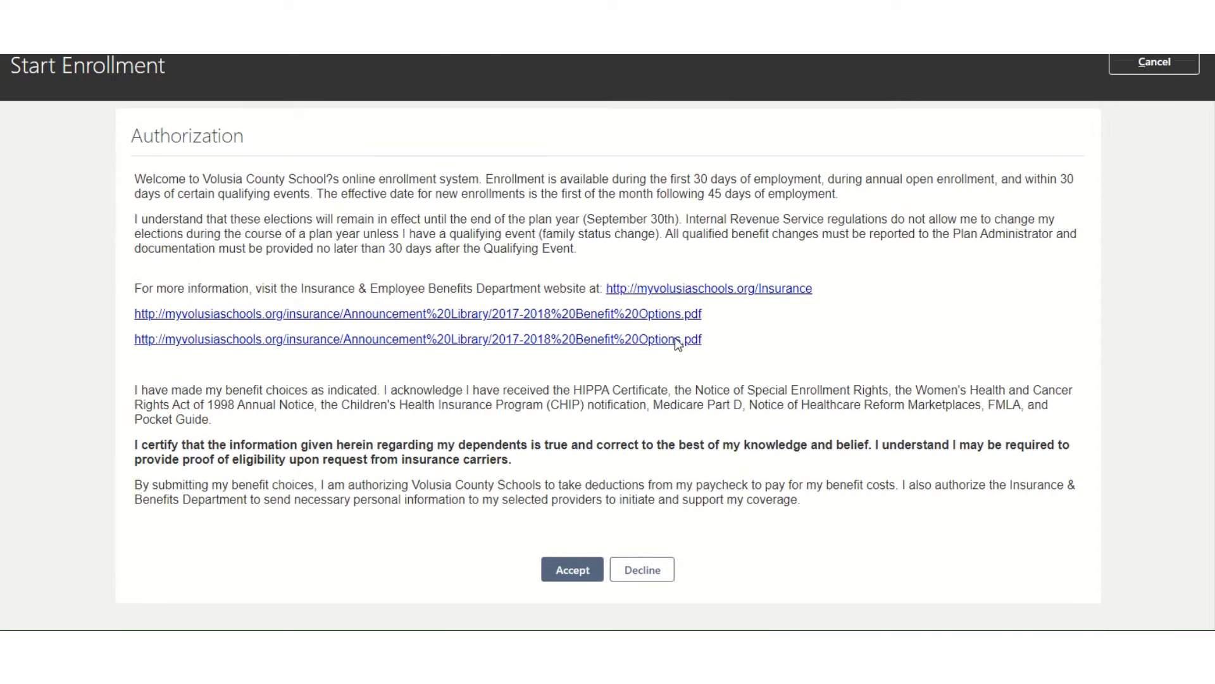
click(571, 574)
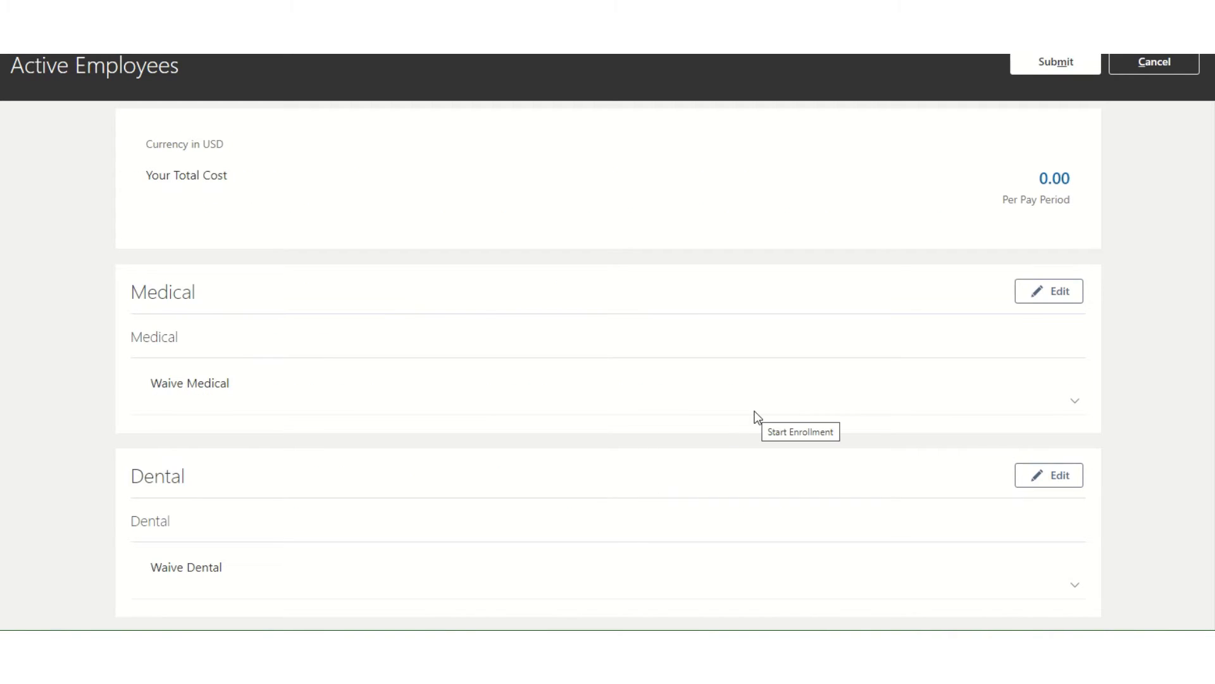
- Look over the benefit sections for Active Employees and open the Medical elections for editing
scroll(757, 416, down, 1)
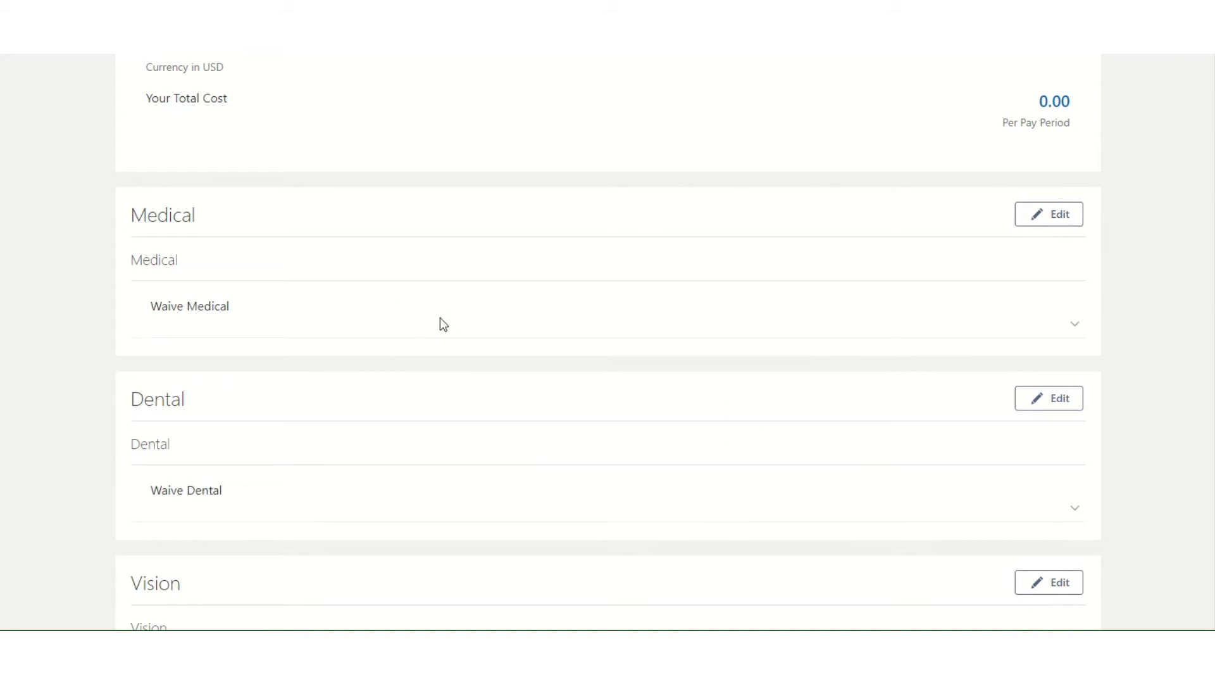
scroll(436, 321, down, 1)
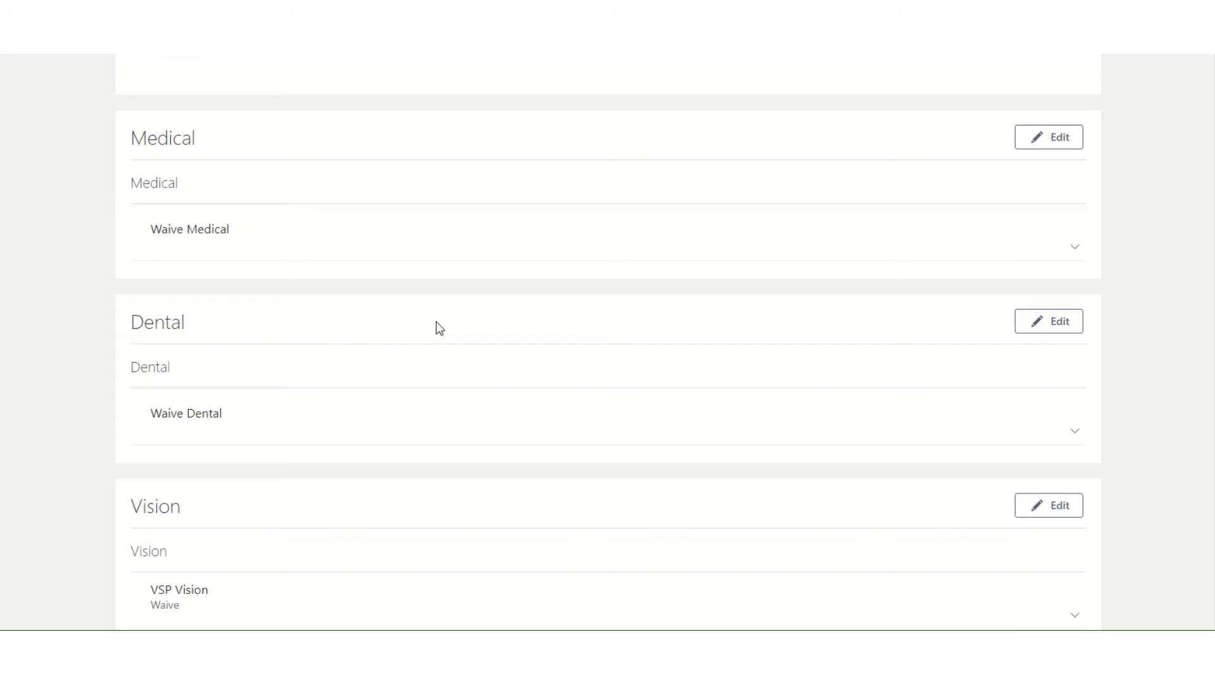
scroll(436, 321, down, 1)
scroll(436, 321, up, 1)
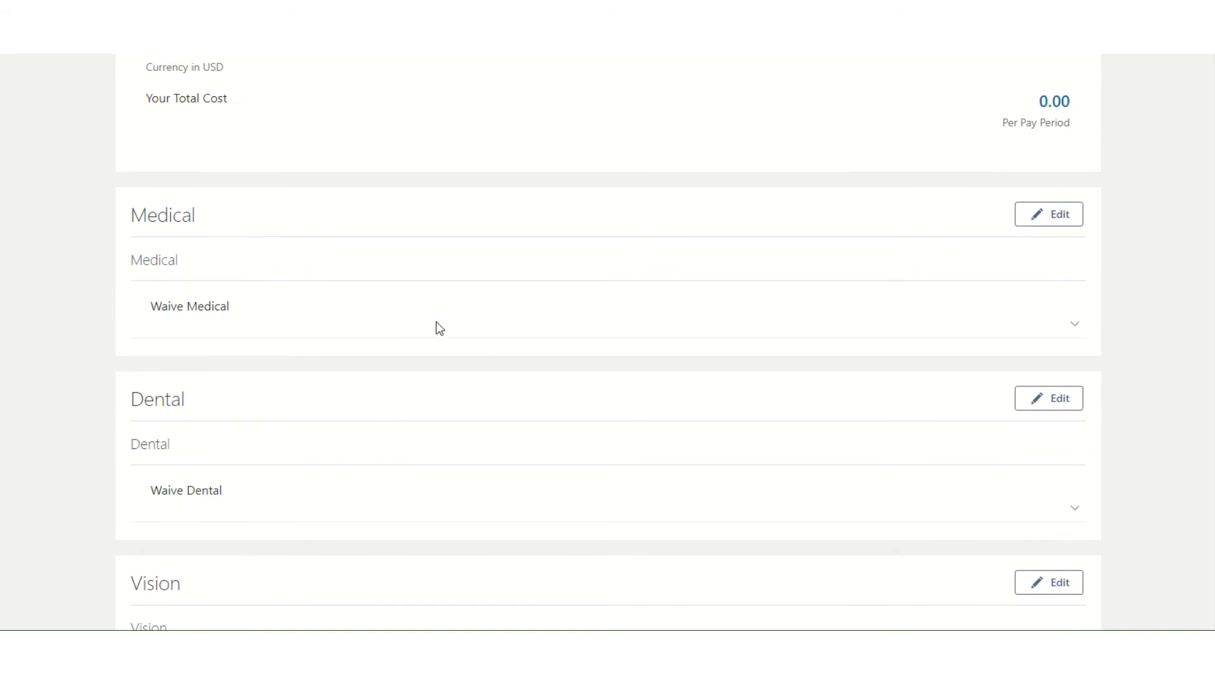
scroll(437, 323, up, 1)
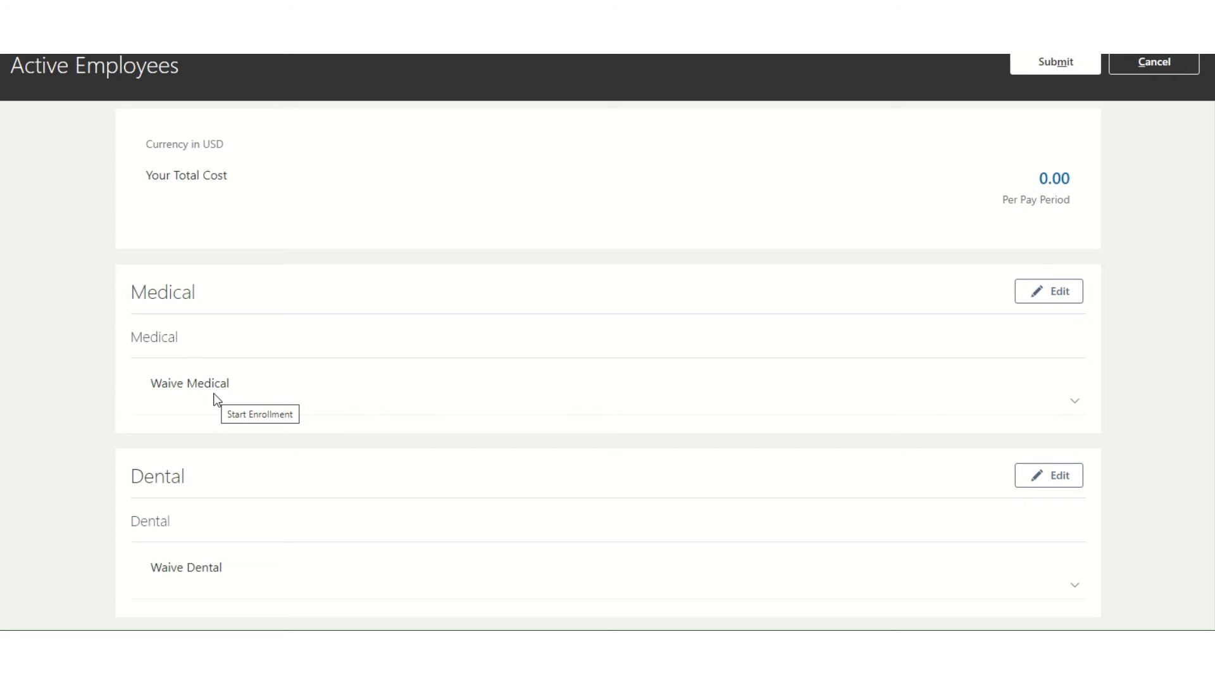
click(1044, 295)
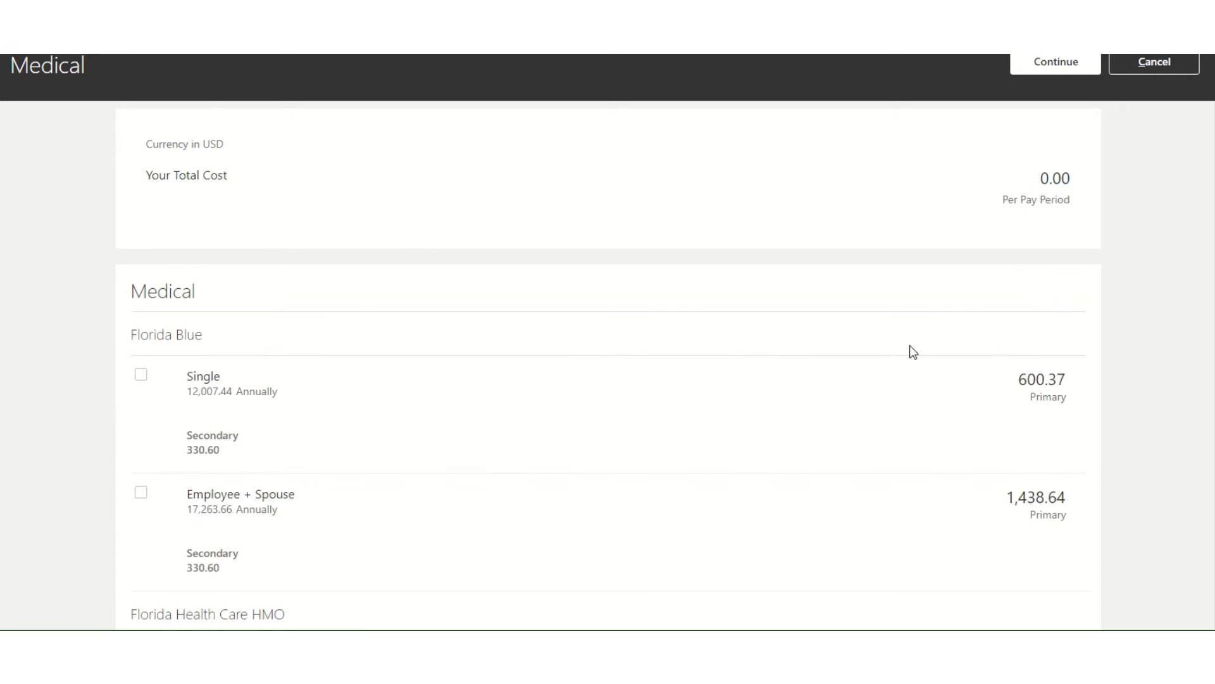
- Choose the Employee + Spouse option of the Florida Health Care HMO medical plan
scroll(636, 379, down, 3)
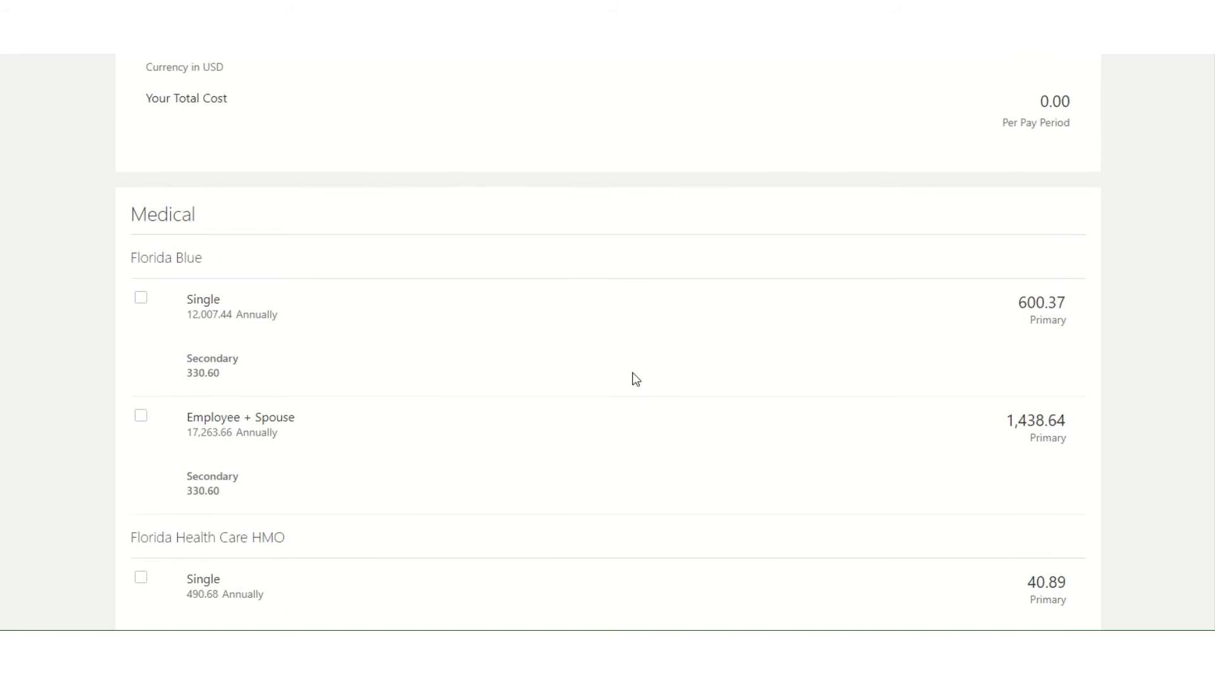
scroll(633, 373, down, 3)
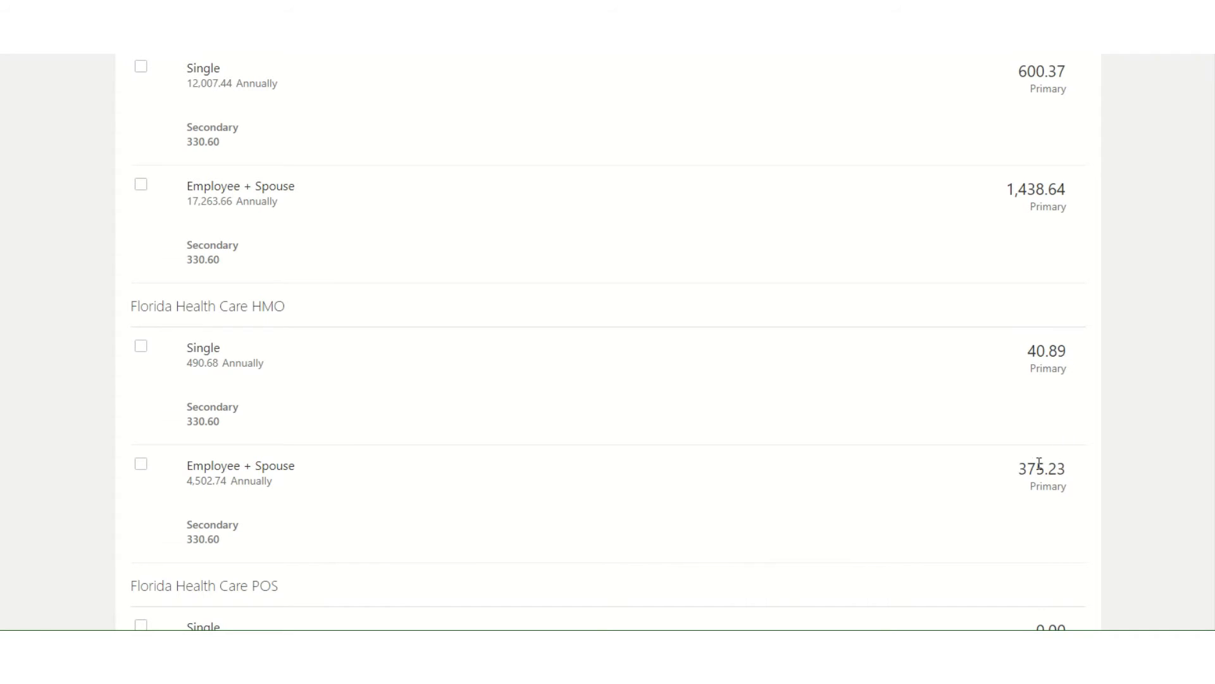
scroll(1036, 464, down, 1)
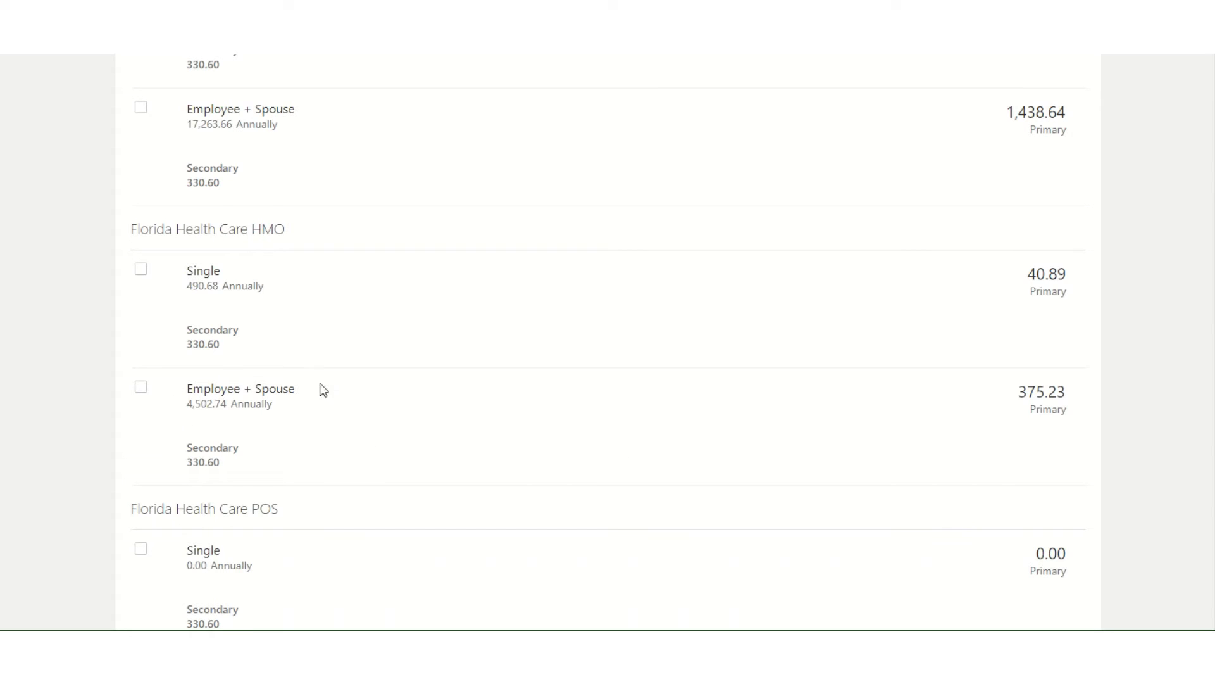
click(141, 388)
scroll(443, 402, down, 1)
scroll(441, 395, down, 1)
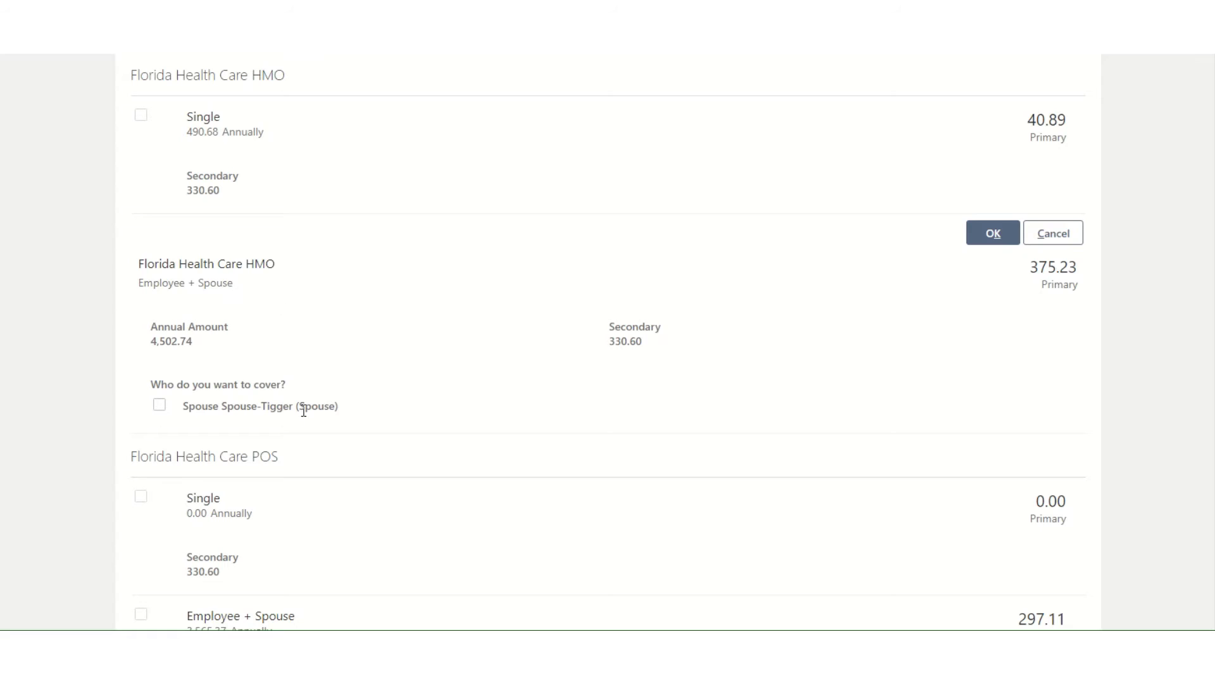
- Cover the spouse under the Florida Health Care HMO option, confirm it and continue with the medical elections
click(160, 407)
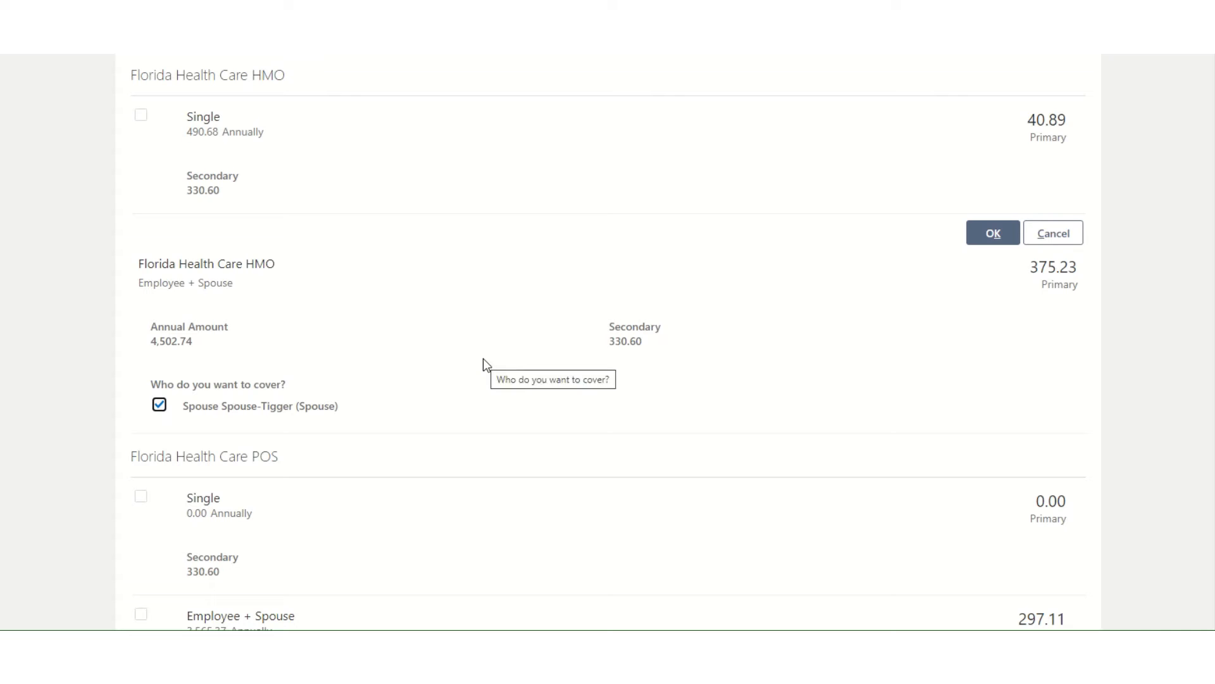
scroll(483, 359, up, 1)
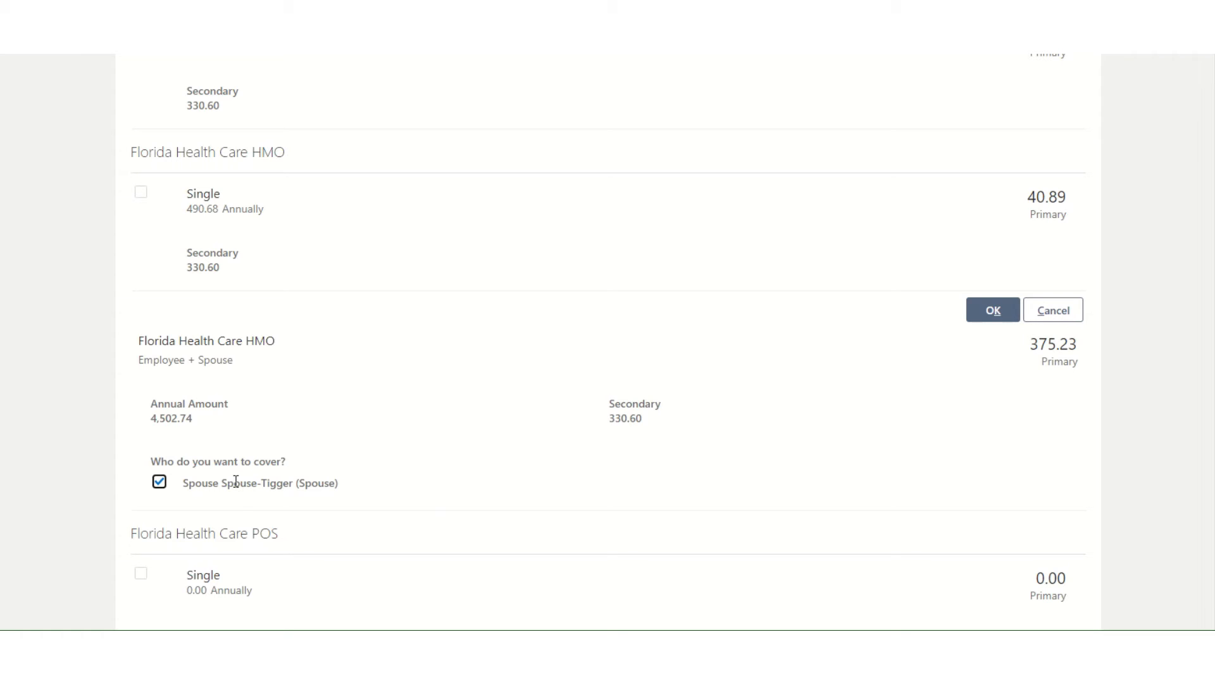
click(993, 309)
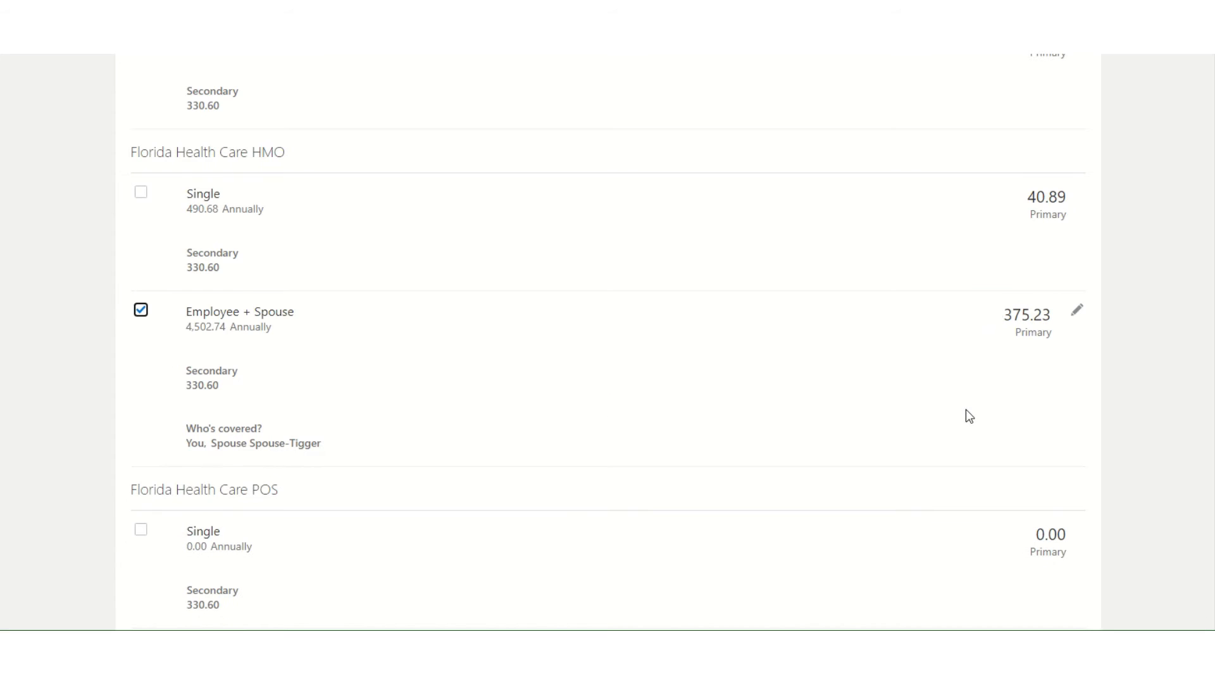
scroll(966, 415, up, 10)
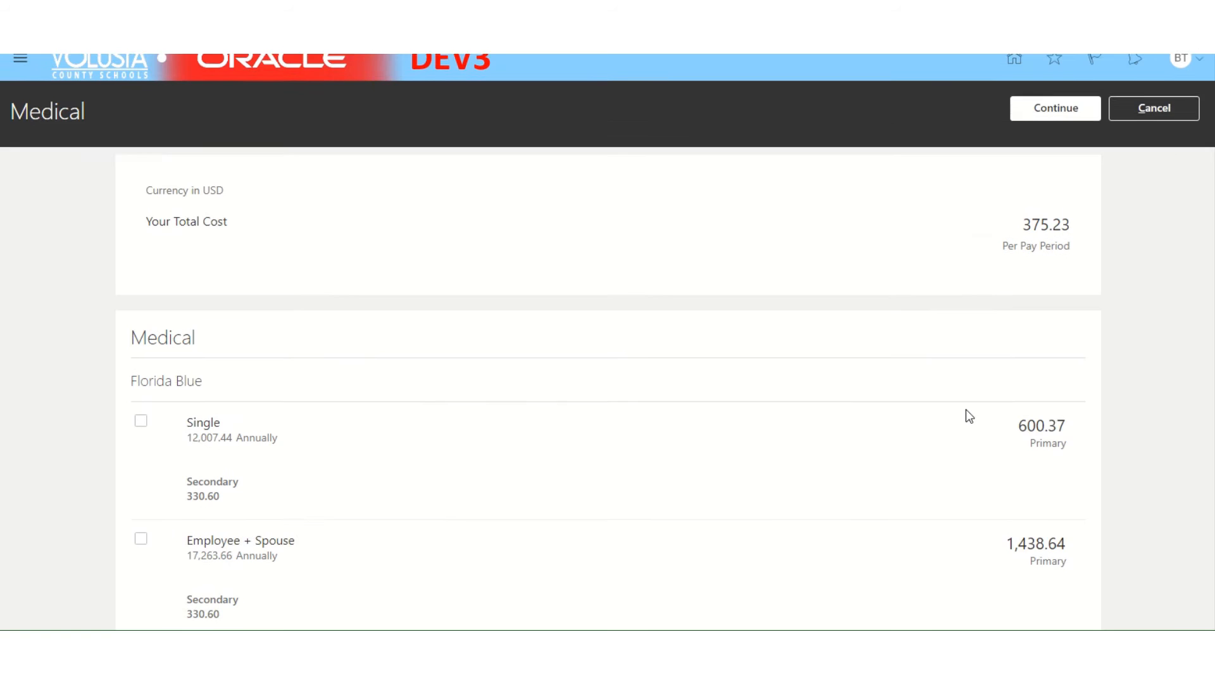
click(1054, 124)
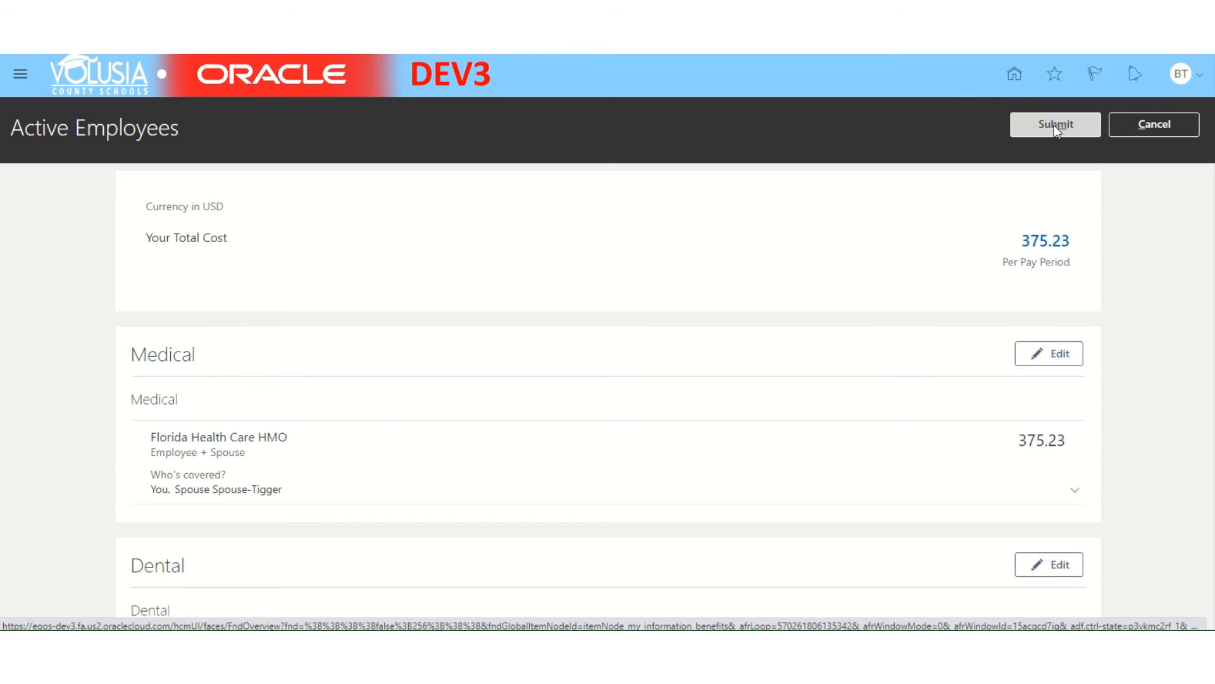
- Open the Dental elections for editing and choose the Employee + One option of the Solstice DPPO plan
scroll(946, 293, down, 1)
scroll(947, 298, down, 4)
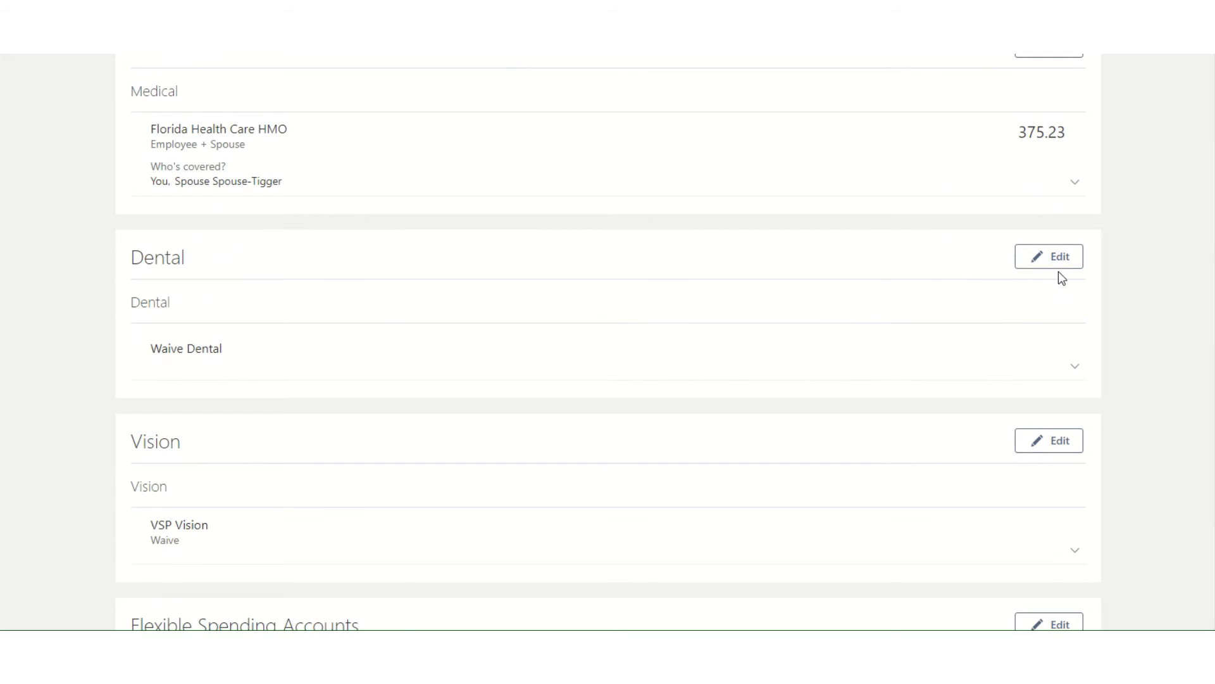
click(1065, 263)
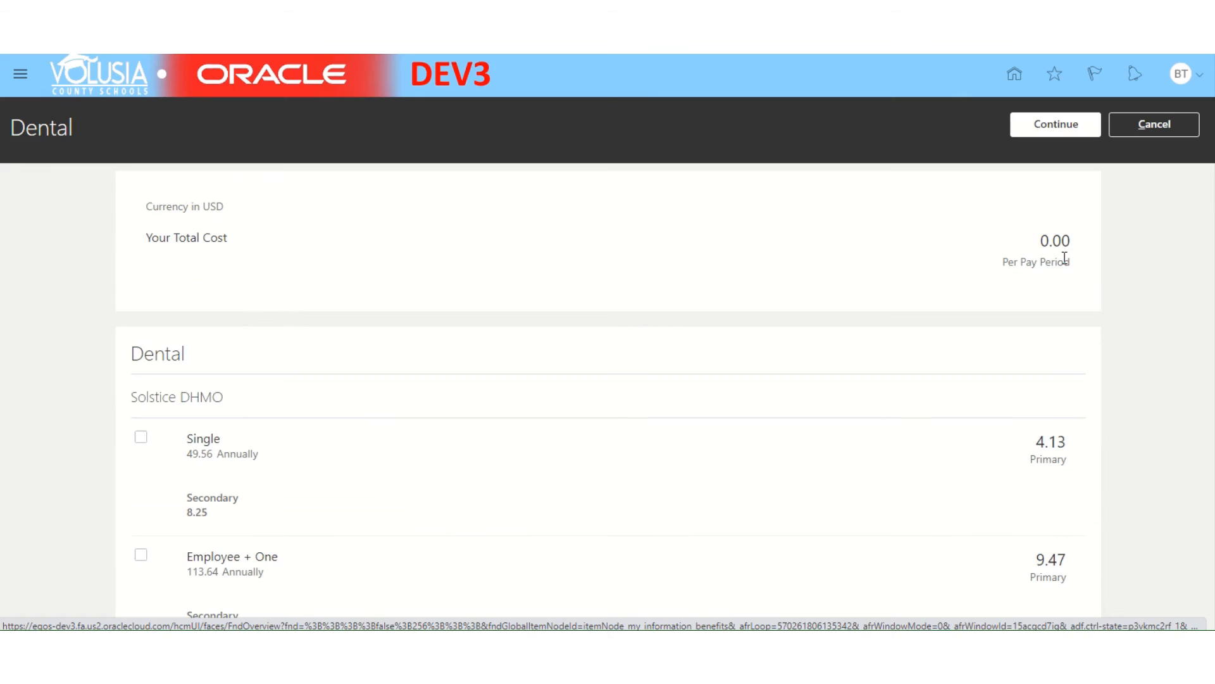
scroll(720, 345, down, 3)
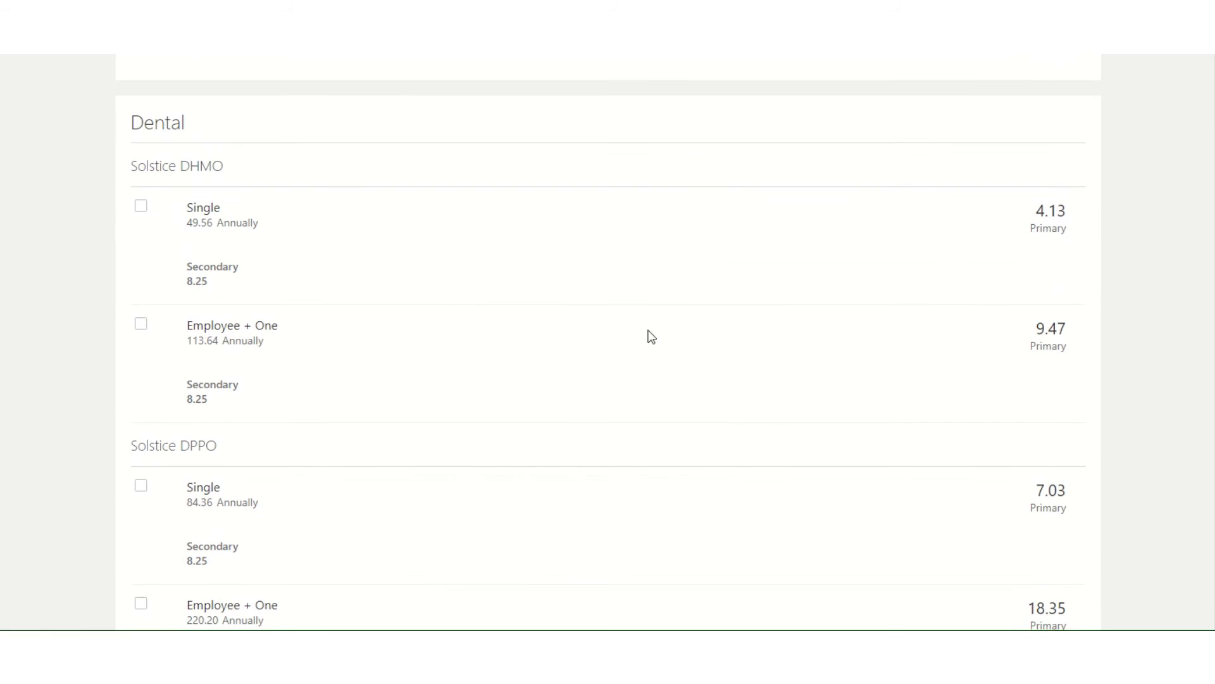
scroll(429, 344, down, 3)
scroll(428, 342, down, 1)
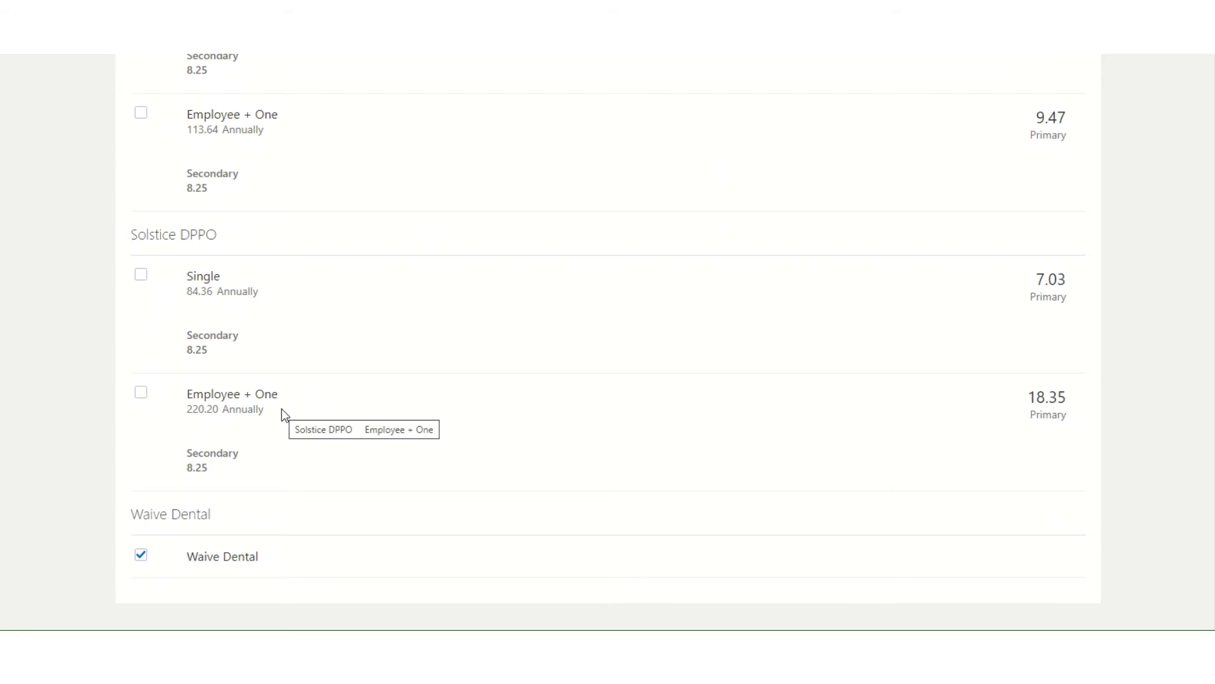
click(140, 396)
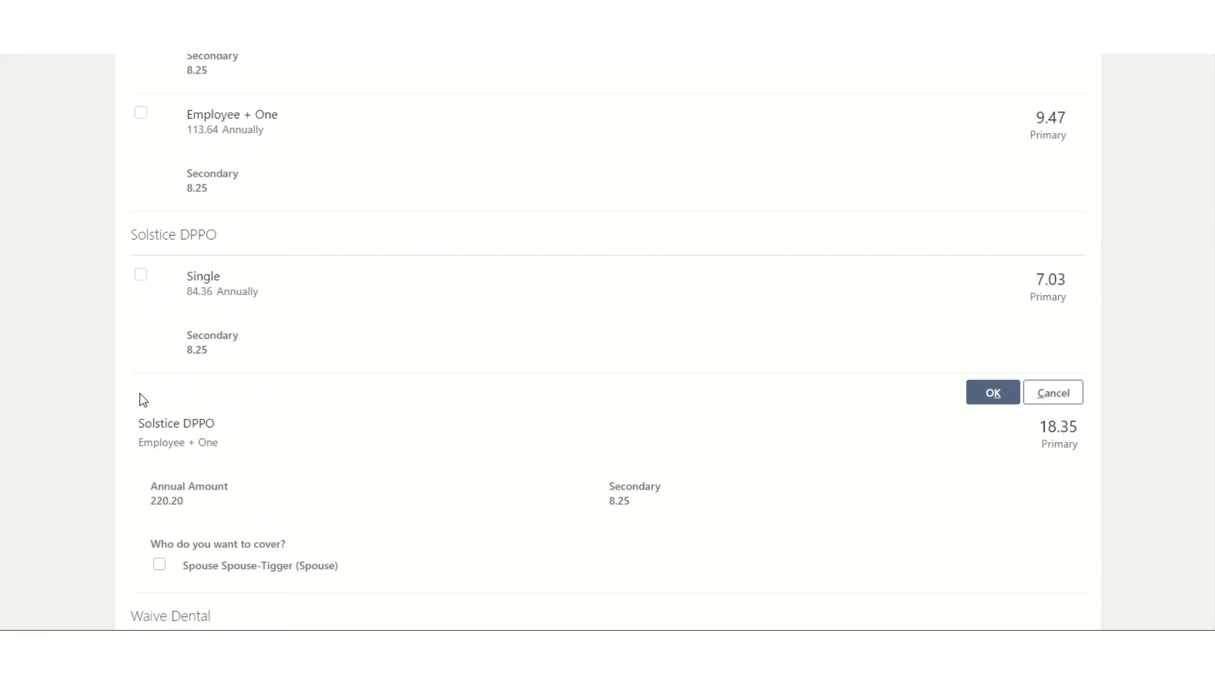
- Cover the spouse under the Solstice DPPO option, confirm it and continue with the dental elections
scroll(158, 421, down, 1)
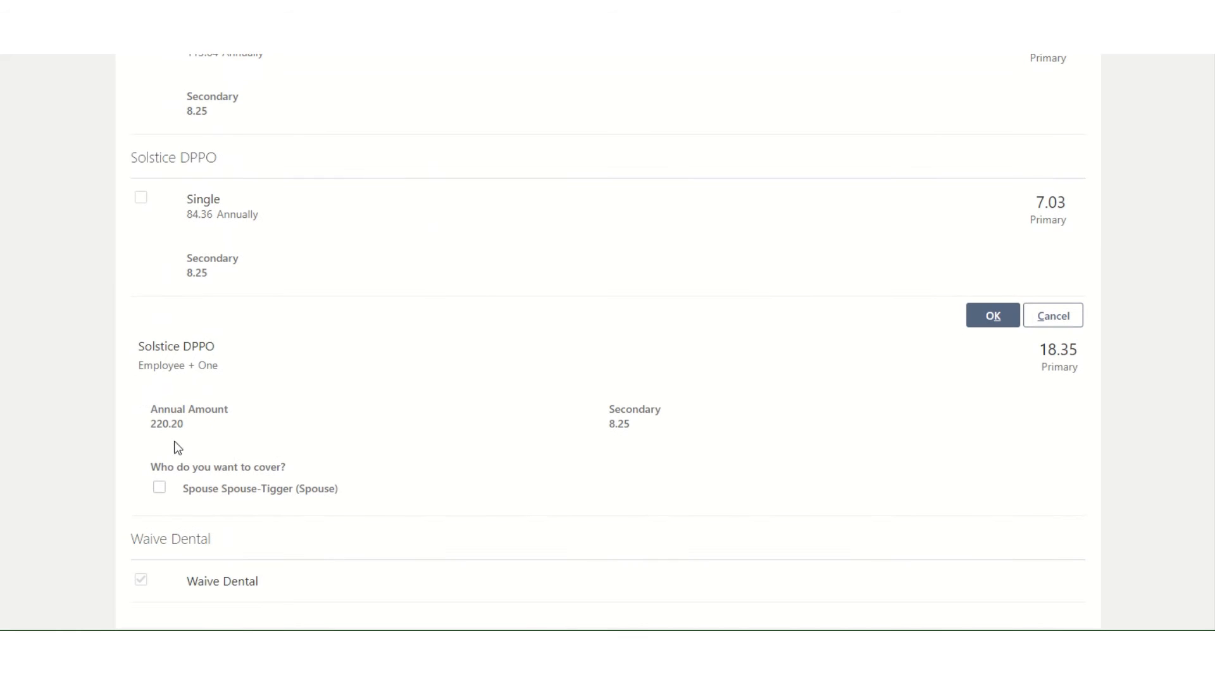
click(161, 489)
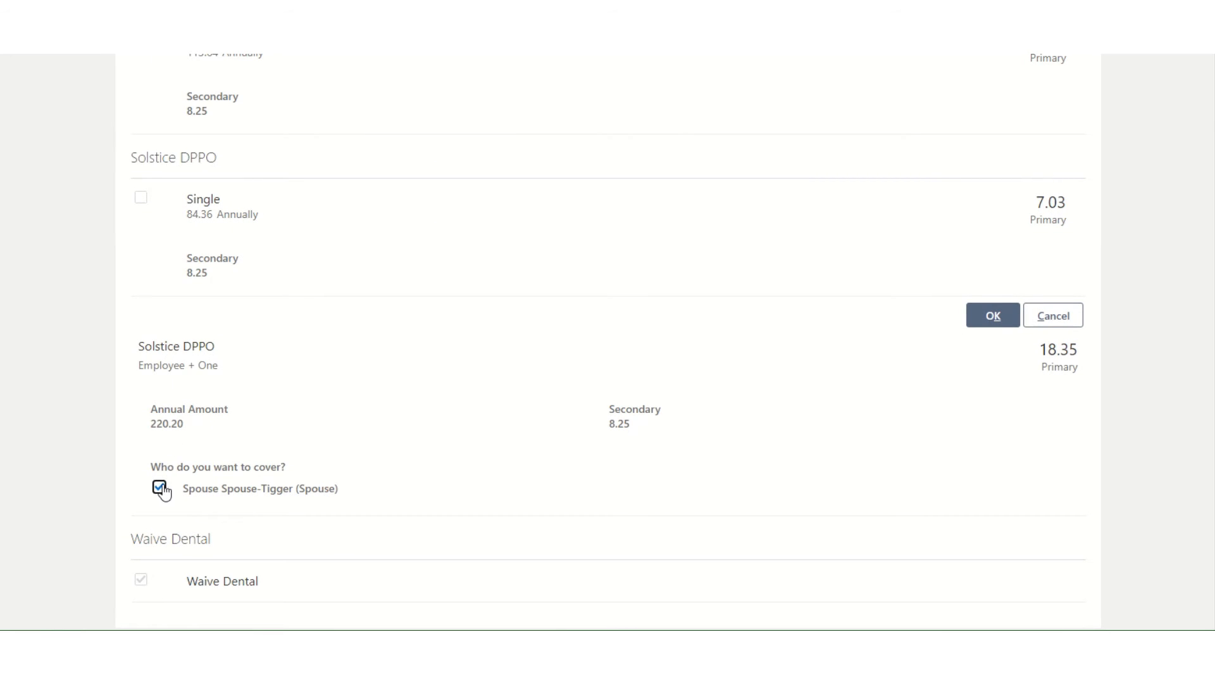
click(985, 322)
scroll(984, 321, up, 5)
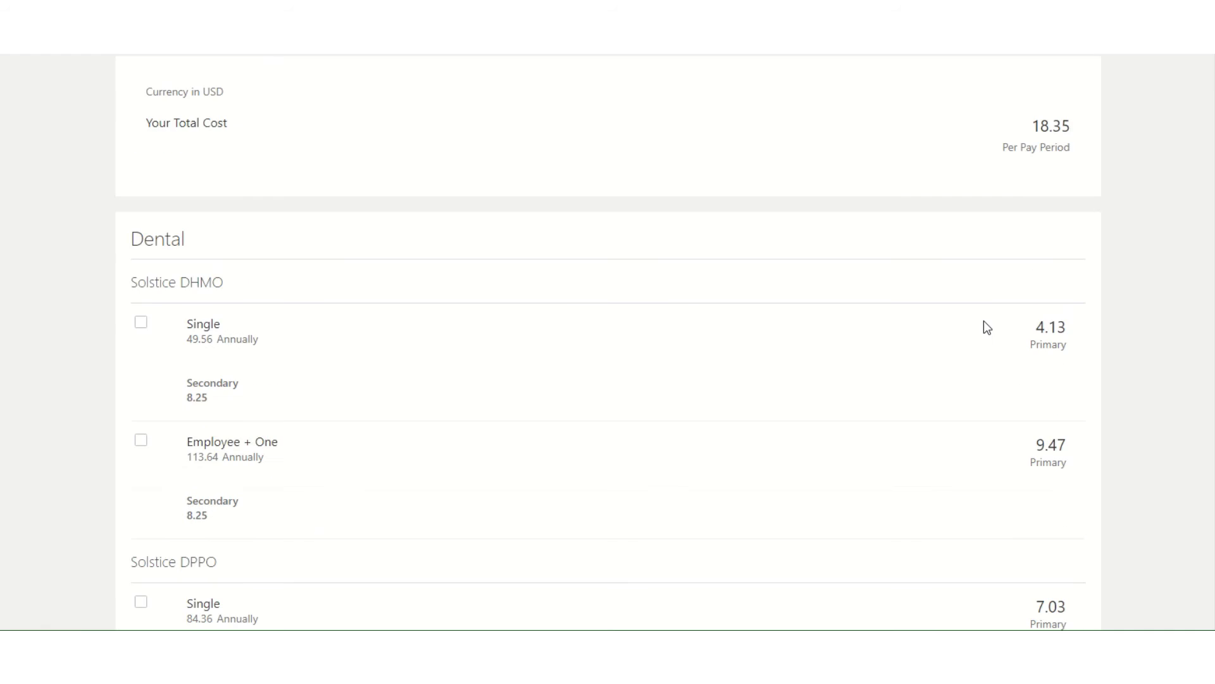
scroll(983, 321, up, 2)
click(1071, 133)
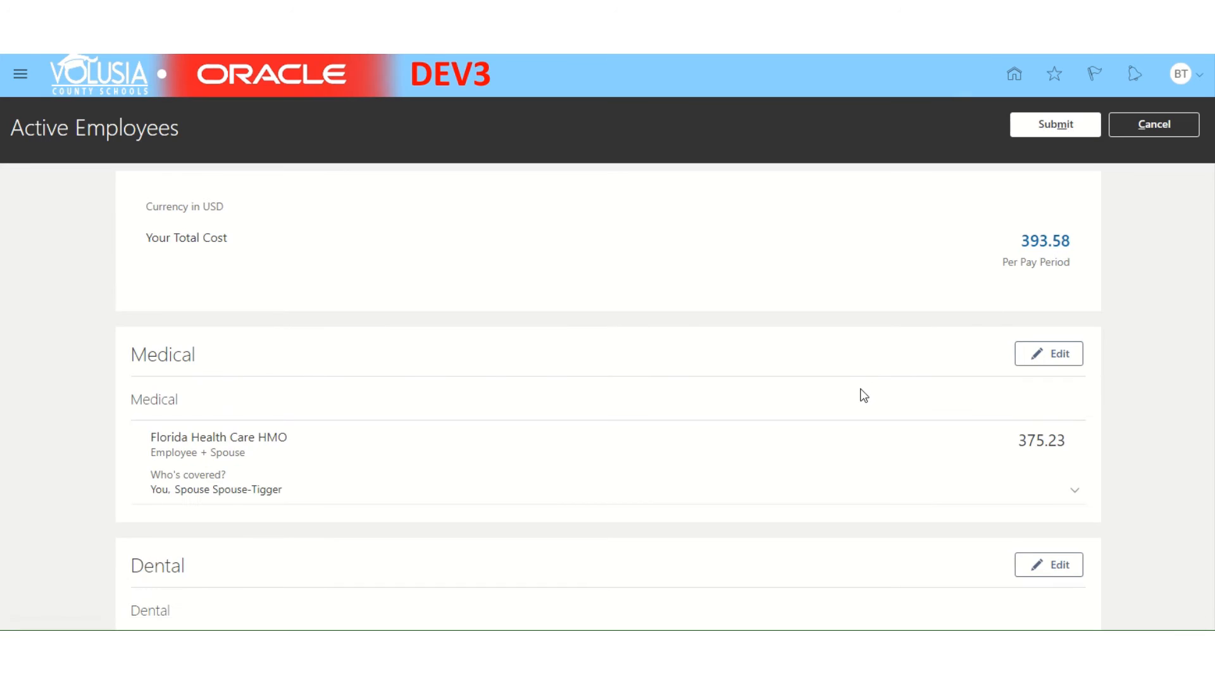
- Open the Life Insurance elections for editing from the Active Employees summary
scroll(862, 394, down, 2)
scroll(865, 395, down, 9)
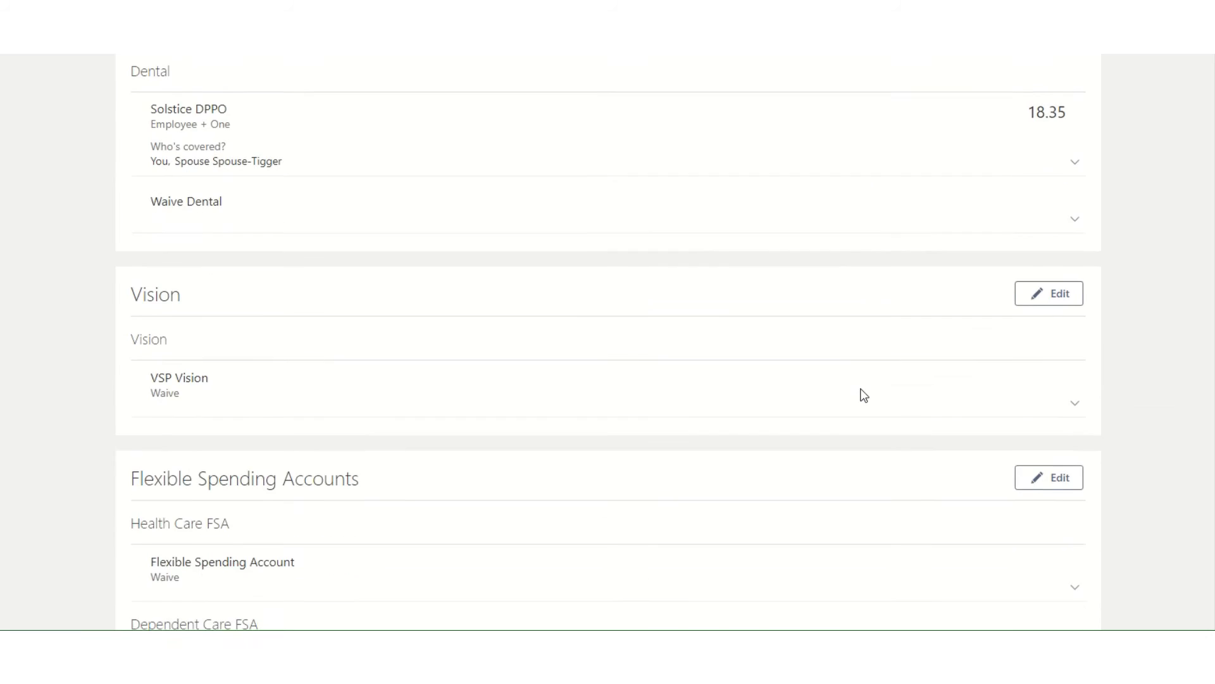
scroll(864, 395, down, 6)
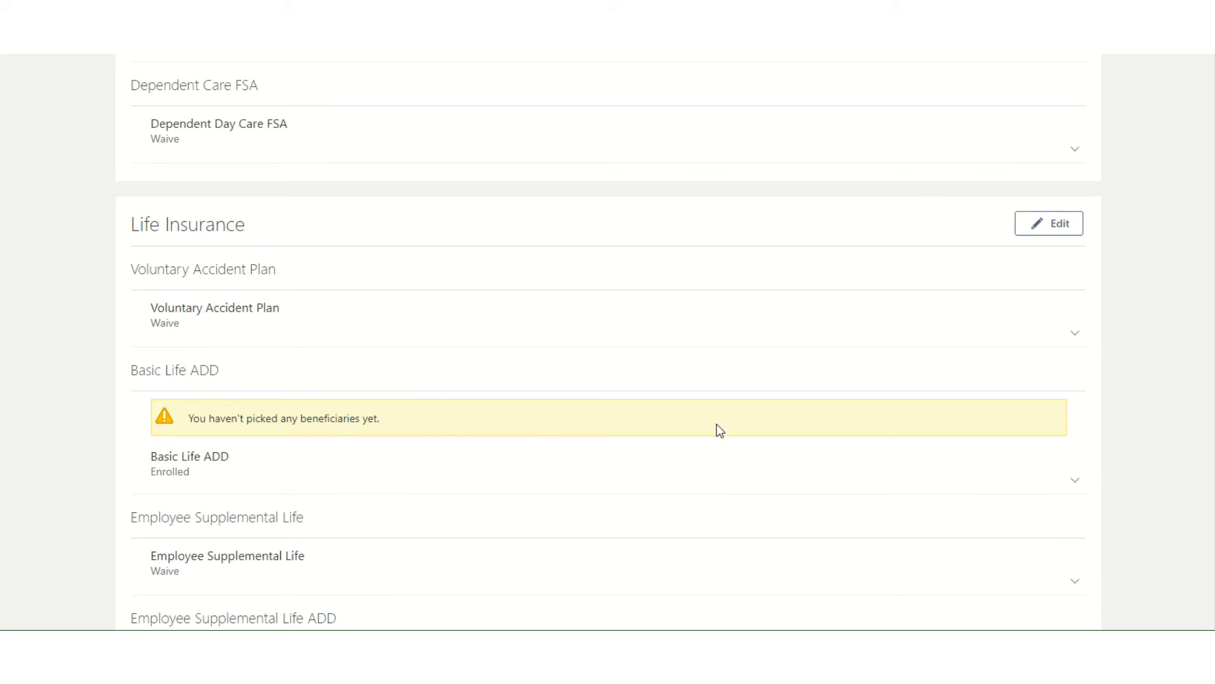
click(1042, 222)
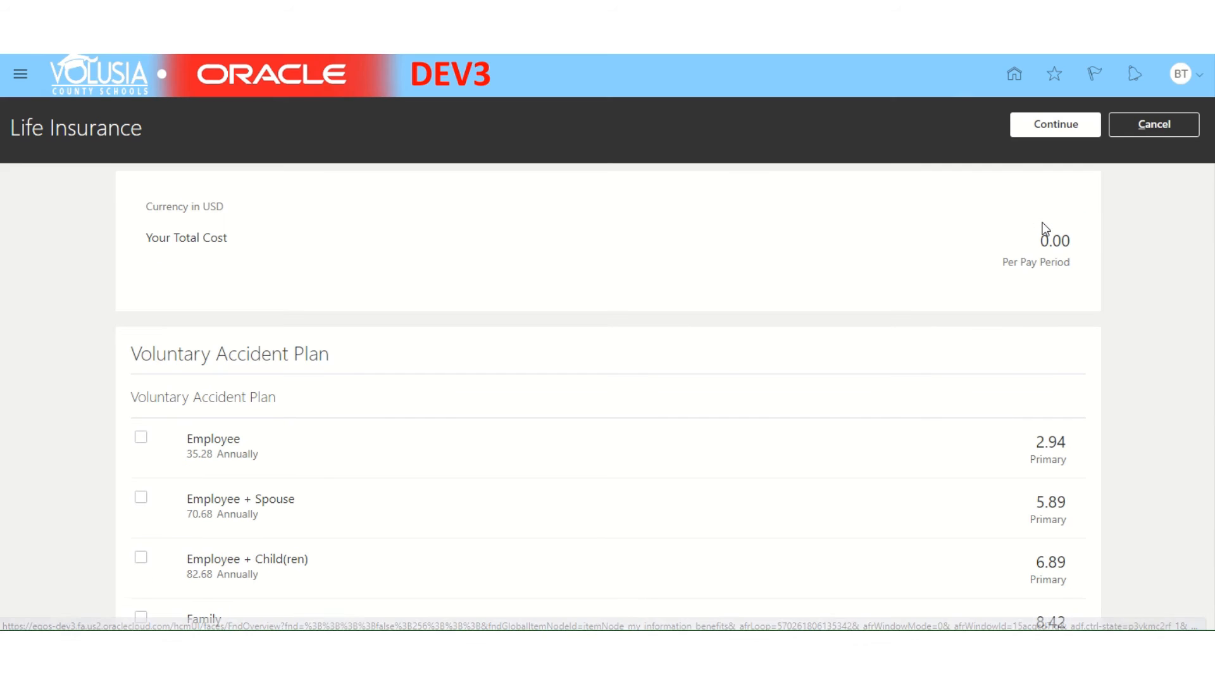
- Edit the Basic Life ADD enrollment to make the spouse its primary beneficiary at 100%
scroll(1045, 229, down, 3)
scroll(1046, 229, down, 2)
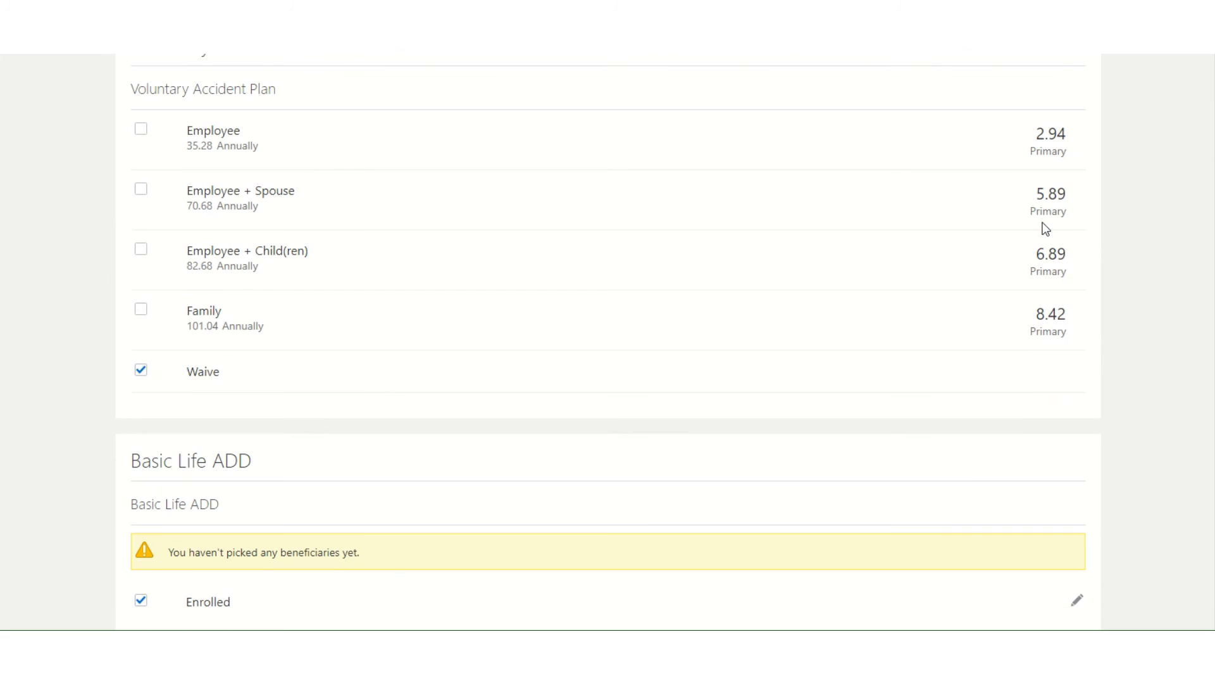
scroll(1044, 228, down, 5)
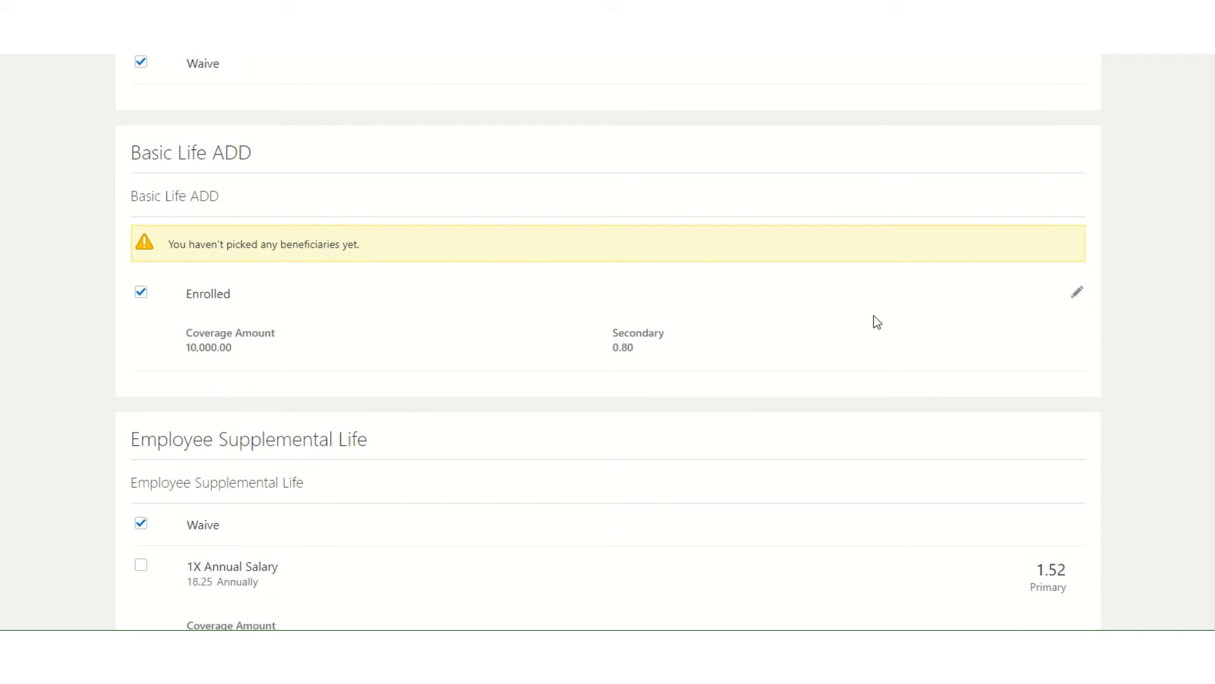
click(1079, 294)
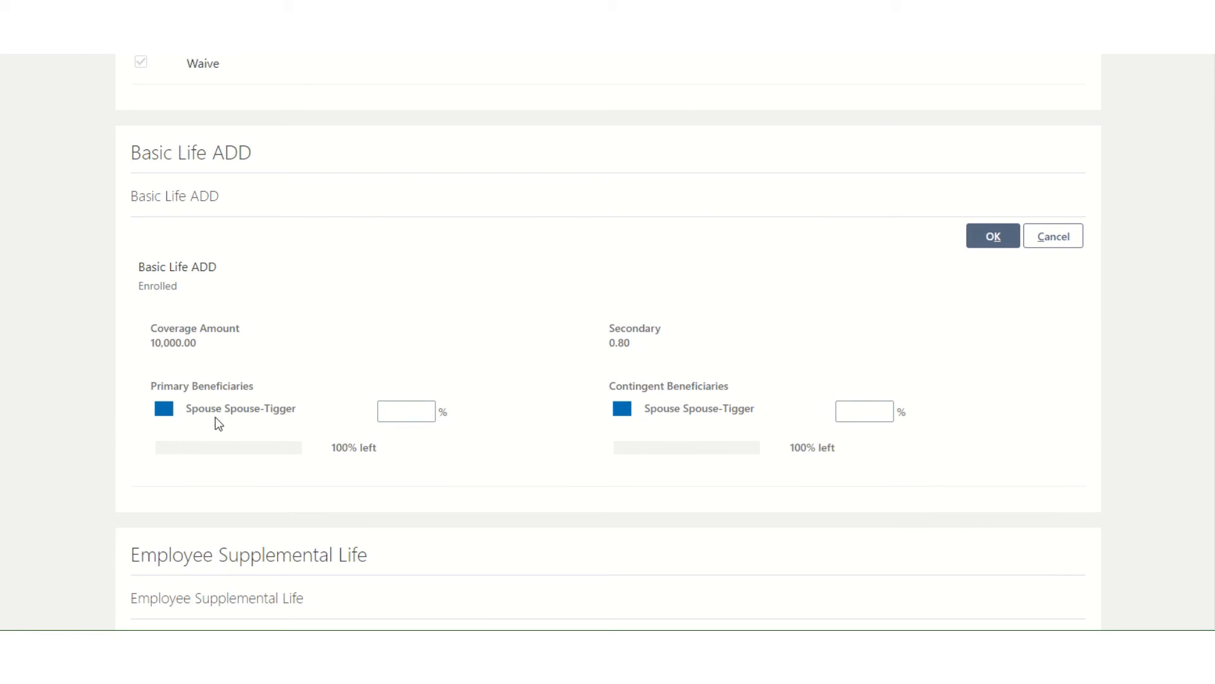
click(399, 413)
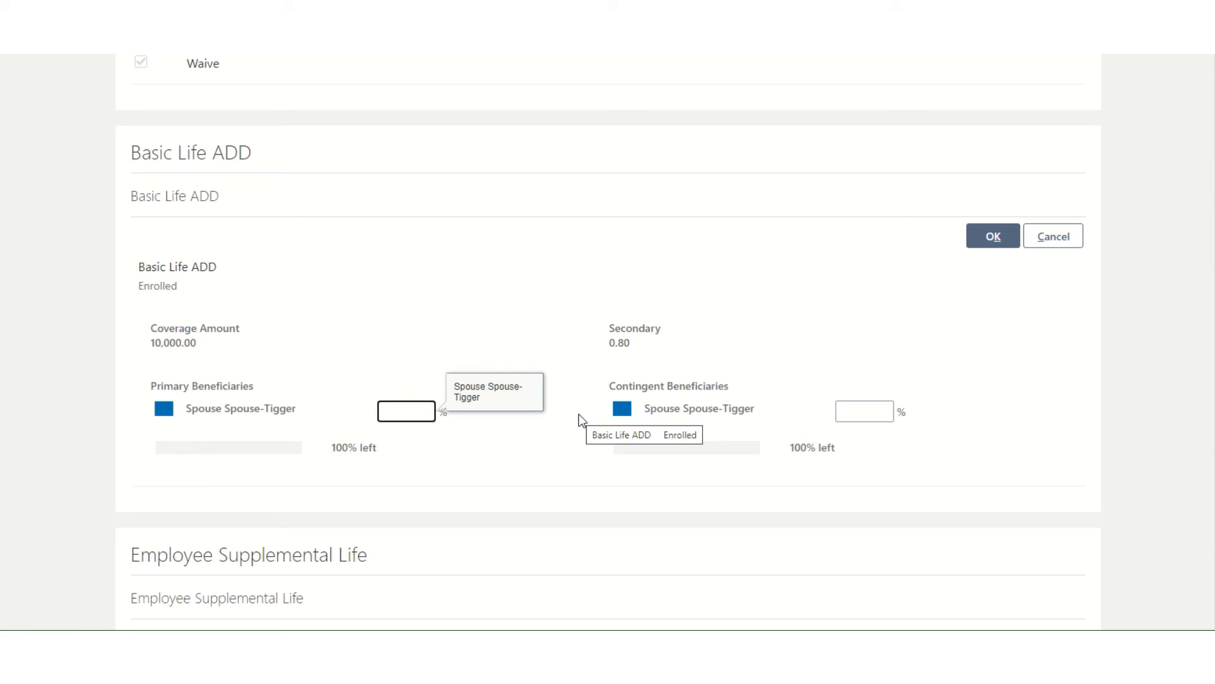
text(100)
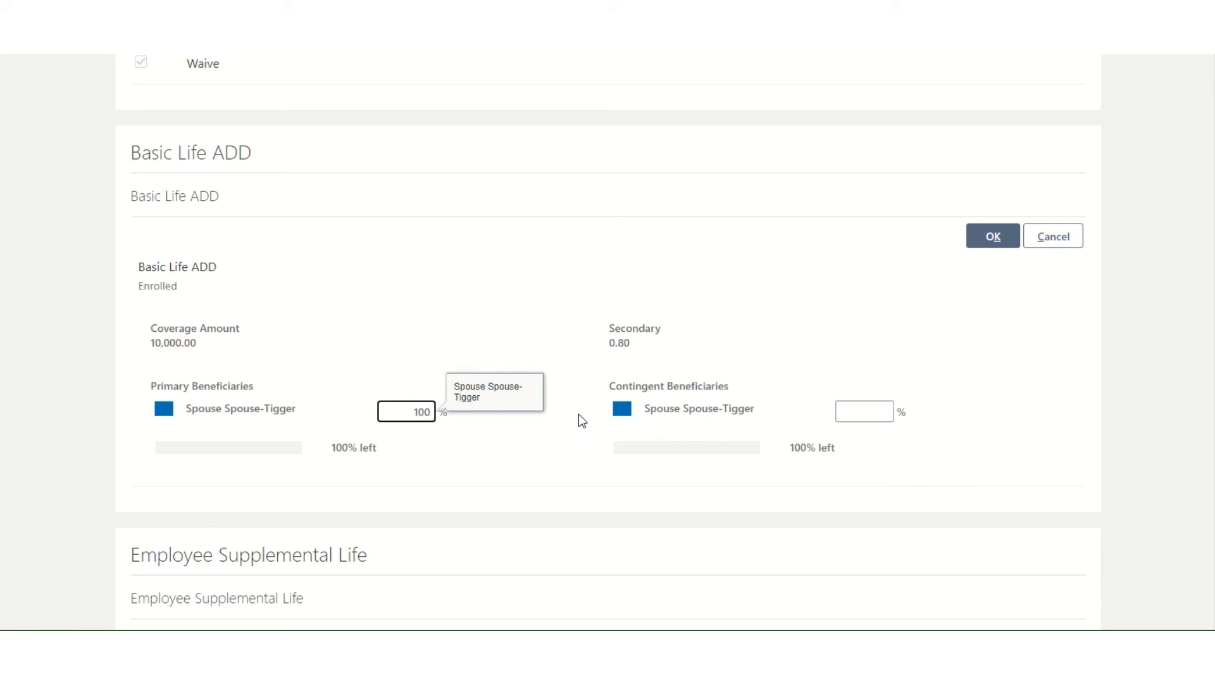
click(561, 433)
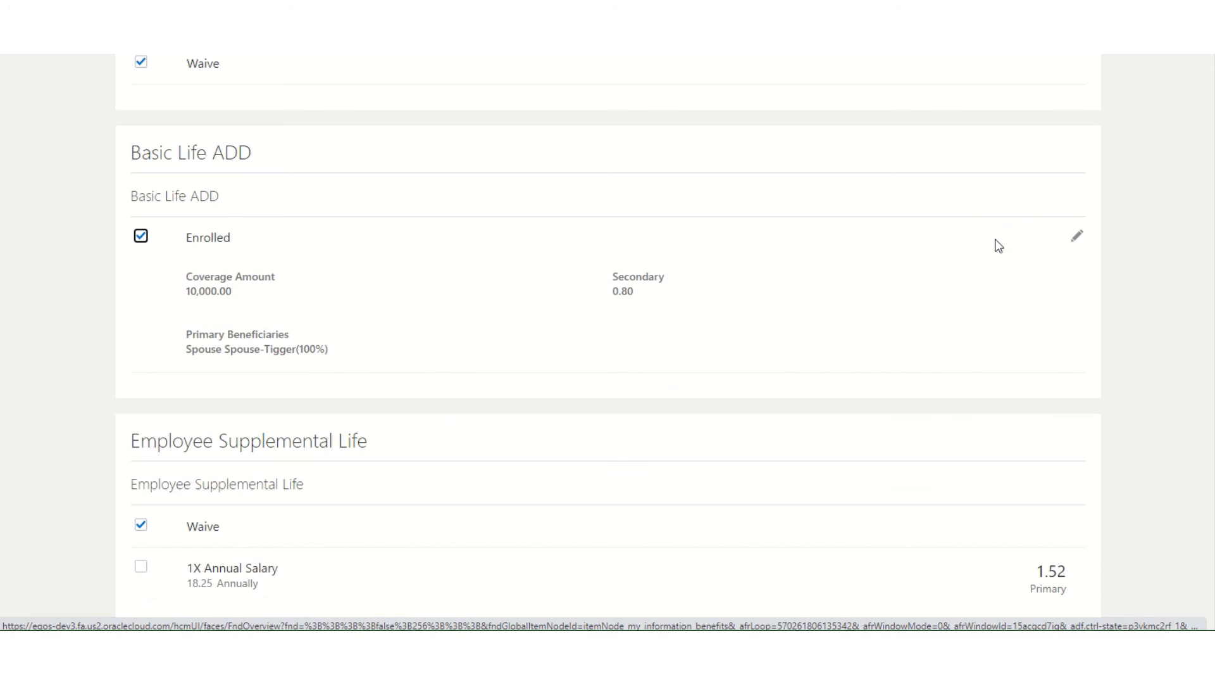
- Elect 1X Annual Salary for Employee Supplemental Life with the spouse as primary beneficiary at 100%
scroll(1063, 351, down, 5)
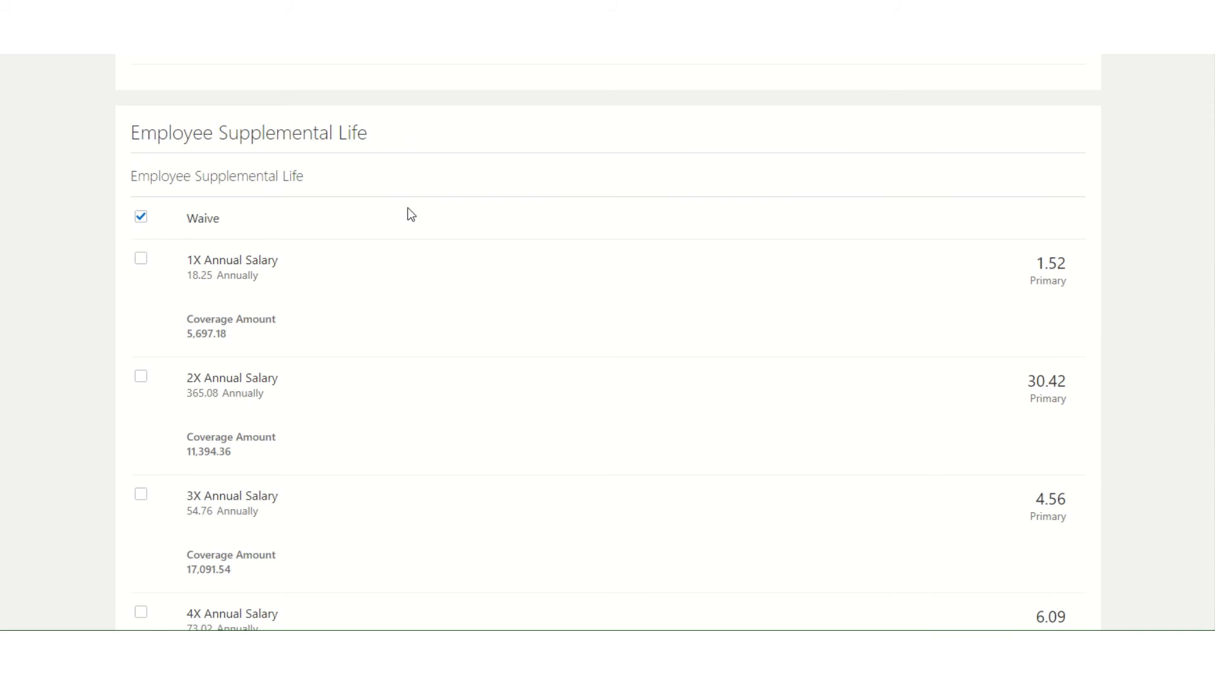
click(143, 263)
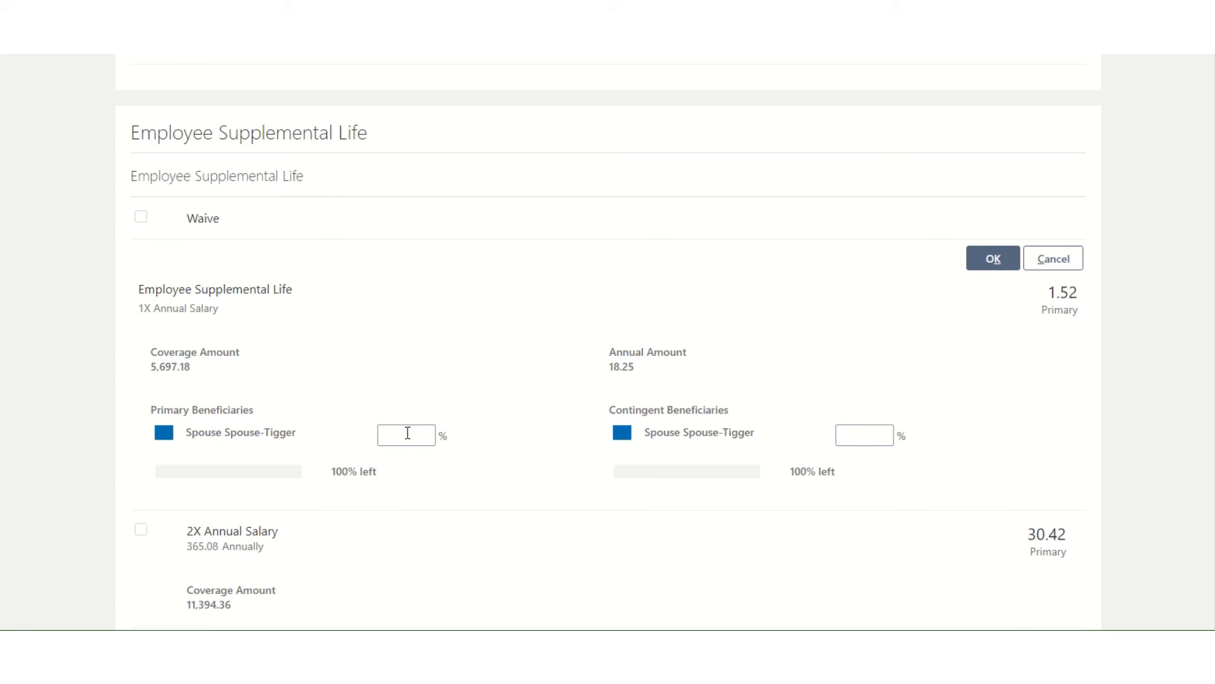
click(409, 432)
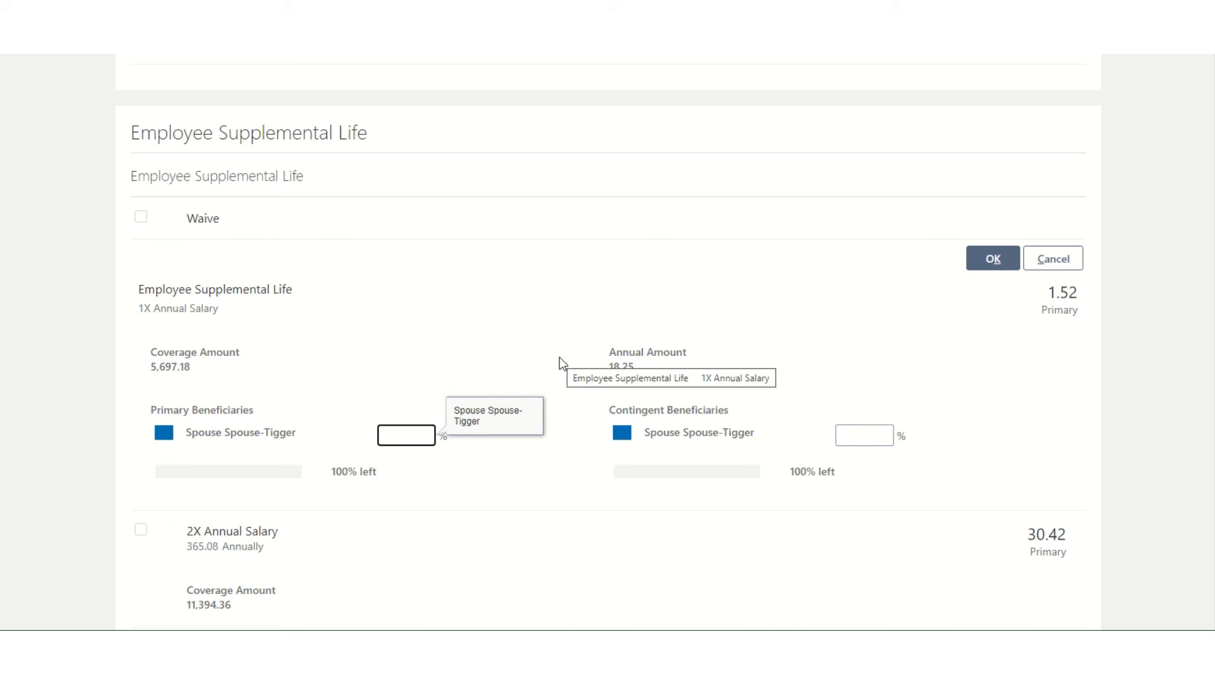
text(100)
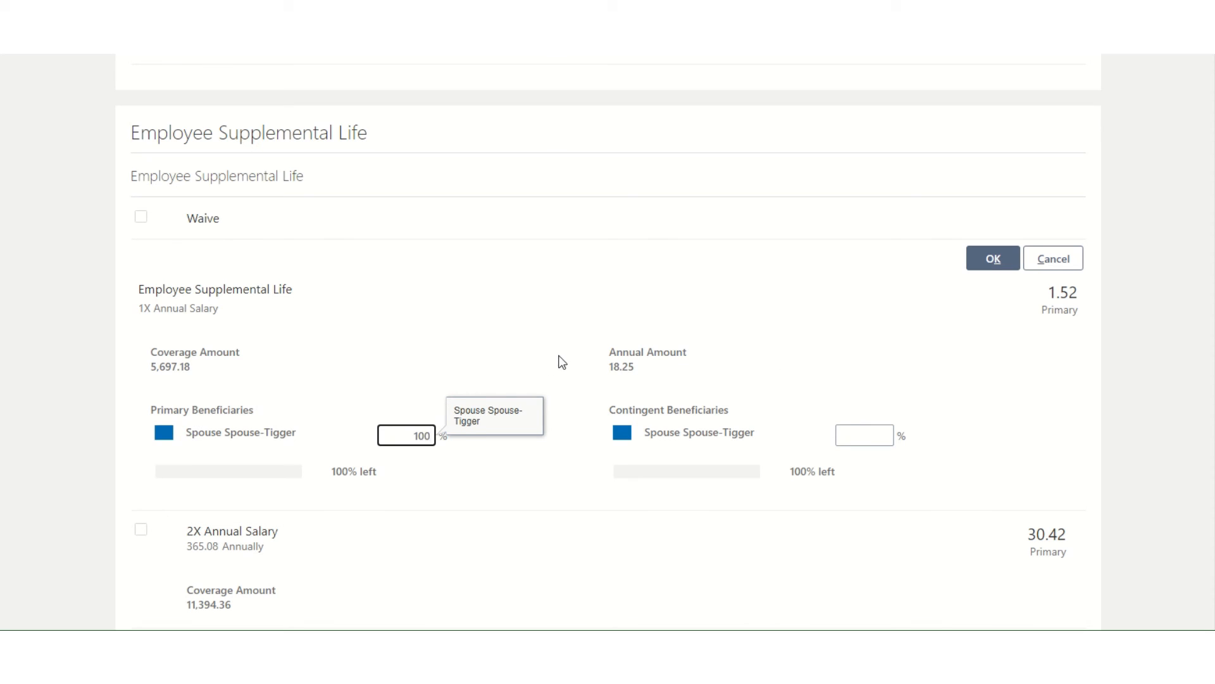
click(988, 259)
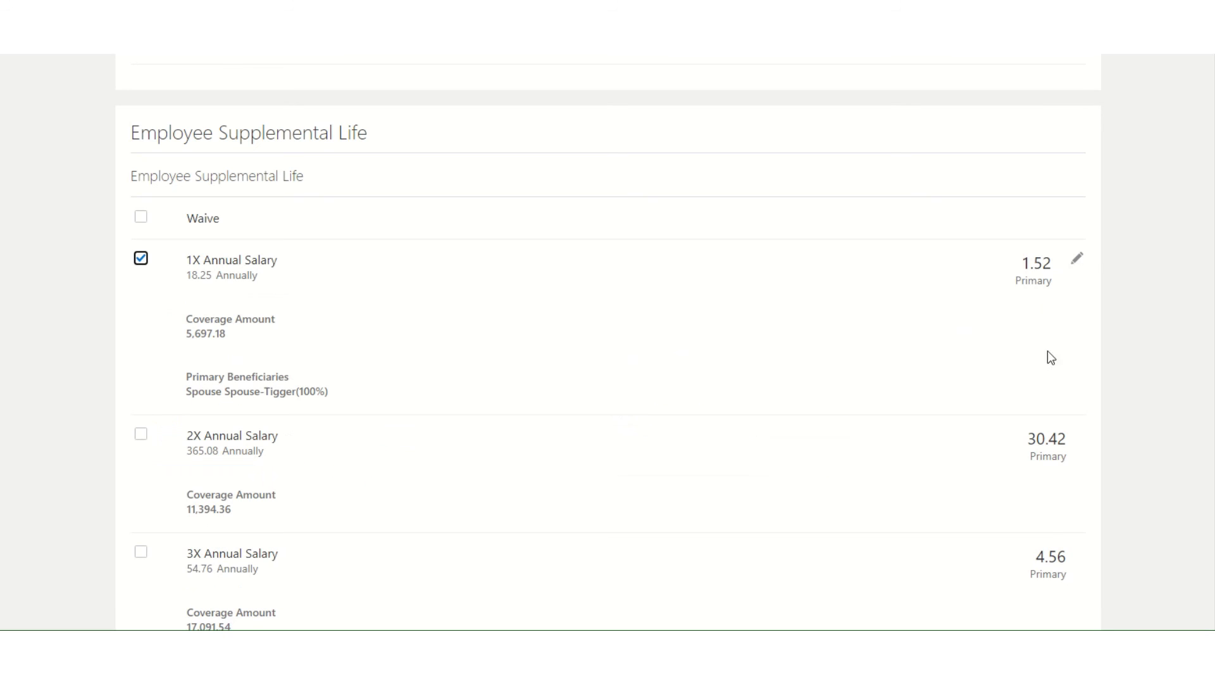
- Continue with the life insurance elections to return to the Active Employees summary
scroll(1145, 445, up, 1)
scroll(1212, 483, up, 4)
scroll(1212, 483, up, 8)
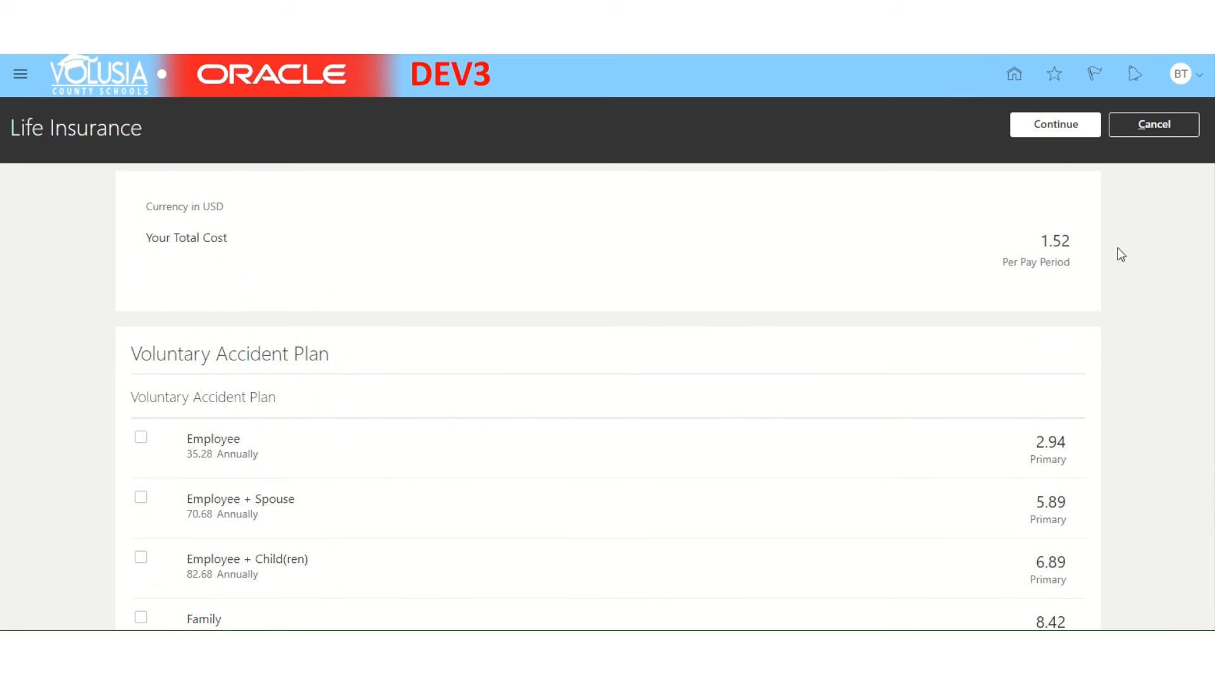
click(1055, 124)
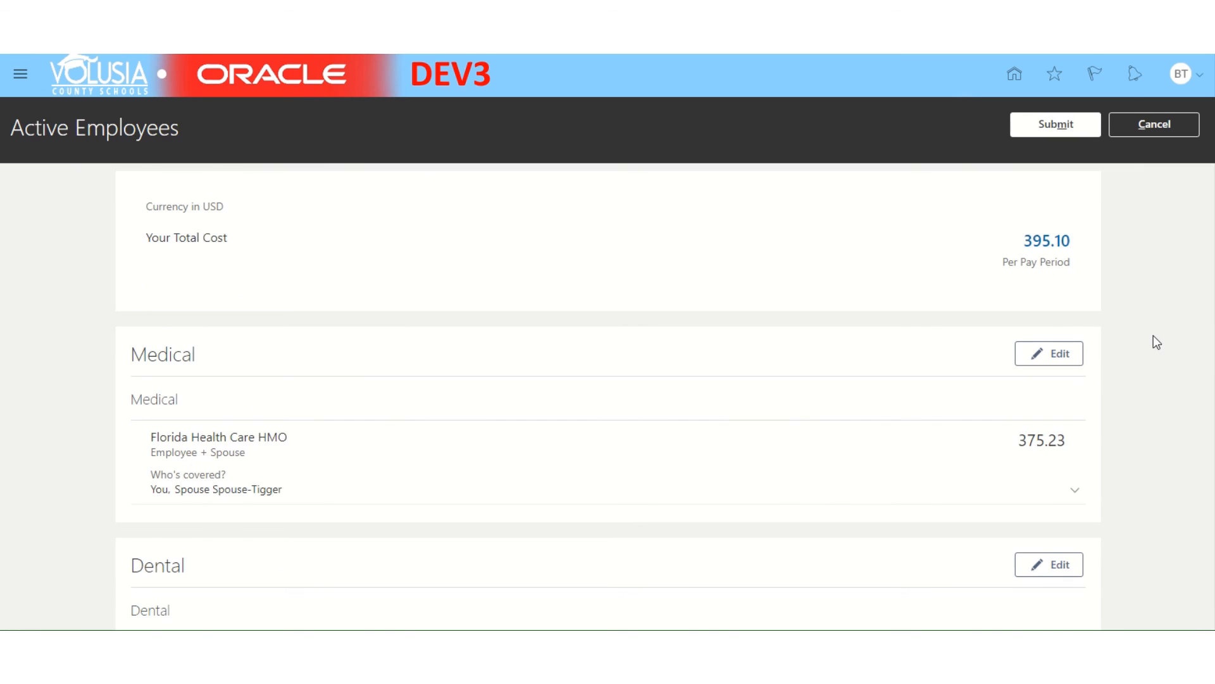
- Review the elected plans, covered persons and beneficiaries in the Active Employees summary, from Medical through the Life Insurance elections
scroll(1157, 342, down, 1)
scroll(314, 325, down, 1)
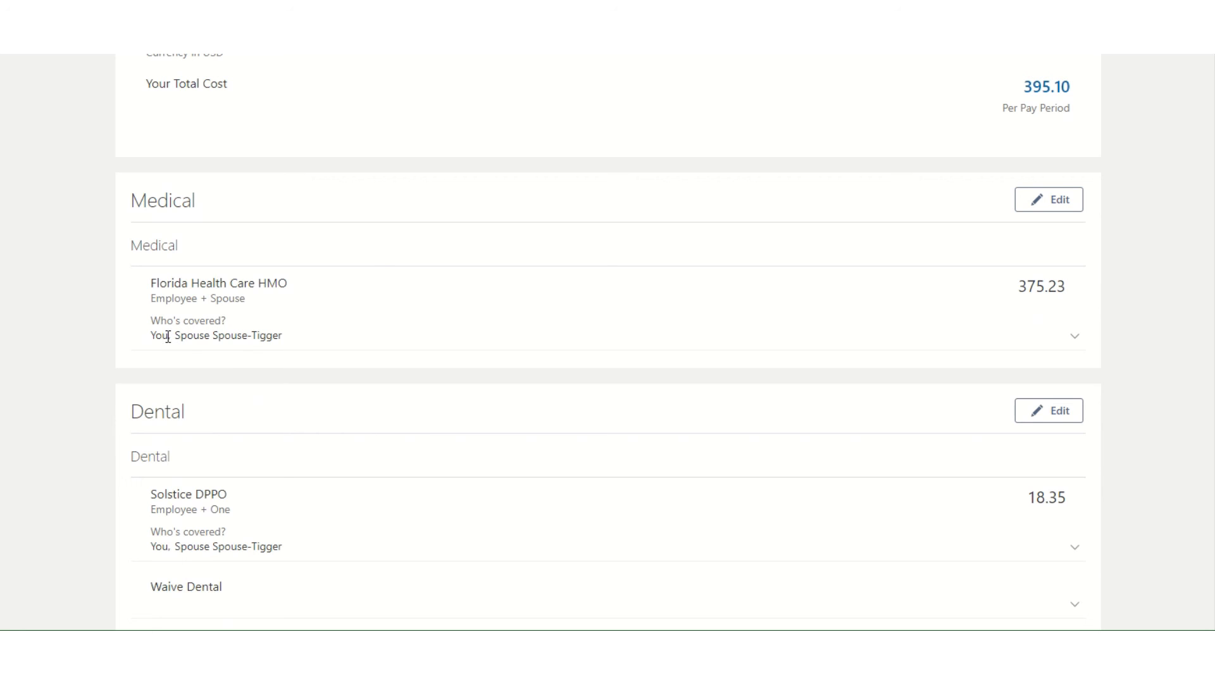
scroll(389, 365, down, 3)
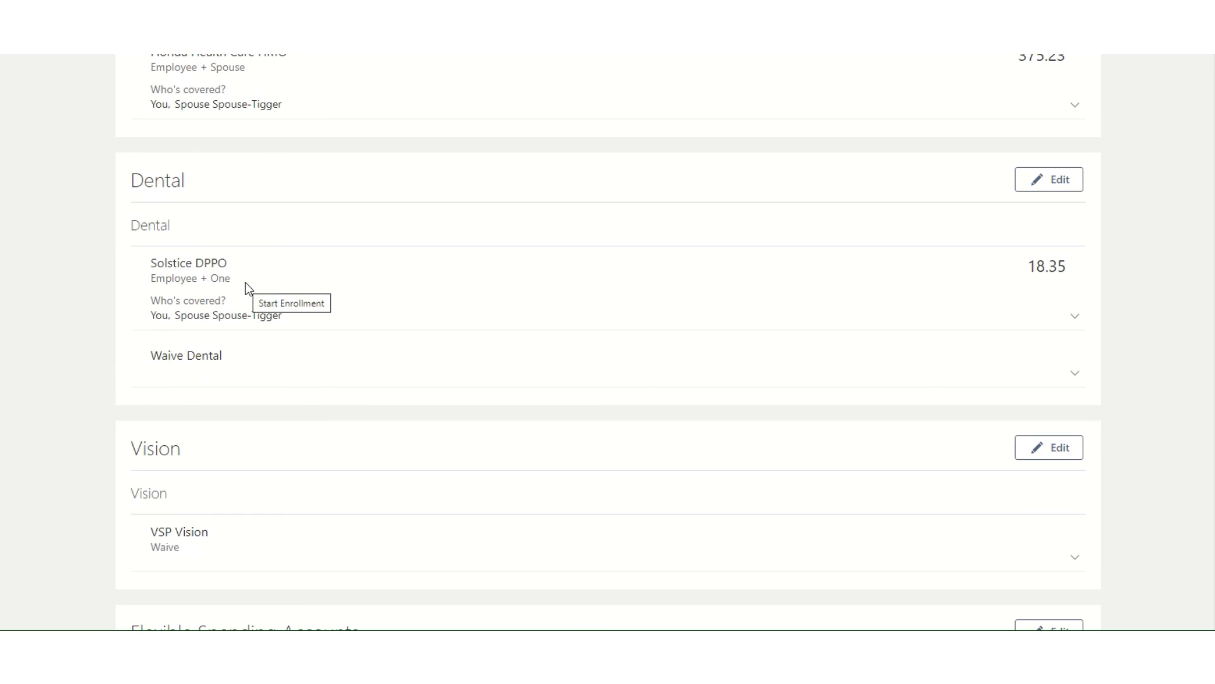
scroll(324, 331, down, 2)
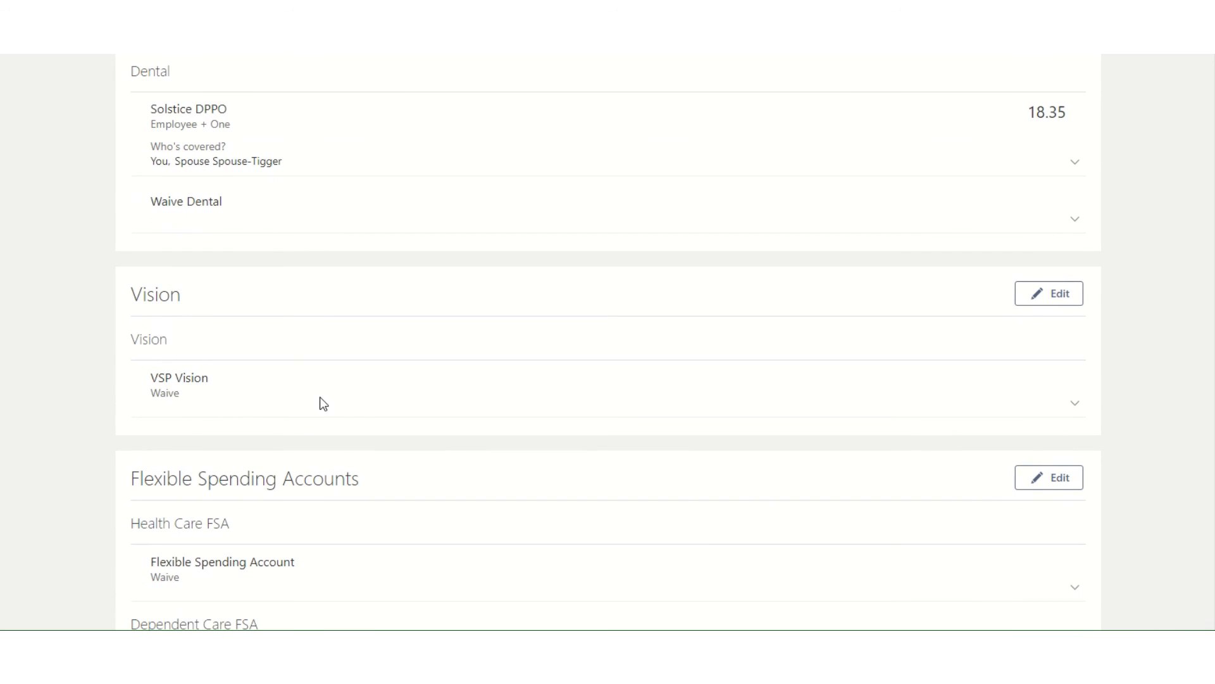
scroll(321, 402, down, 2)
scroll(265, 377, down, 5)
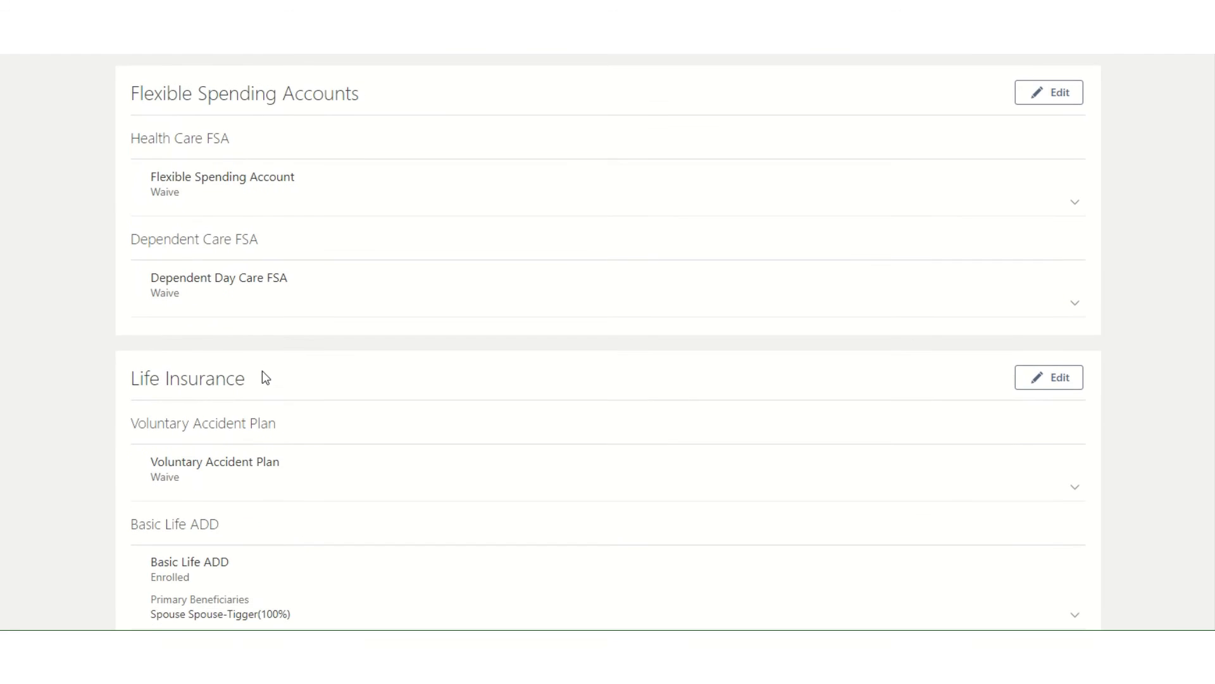
scroll(265, 377, down, 2)
scroll(235, 332, down, 1)
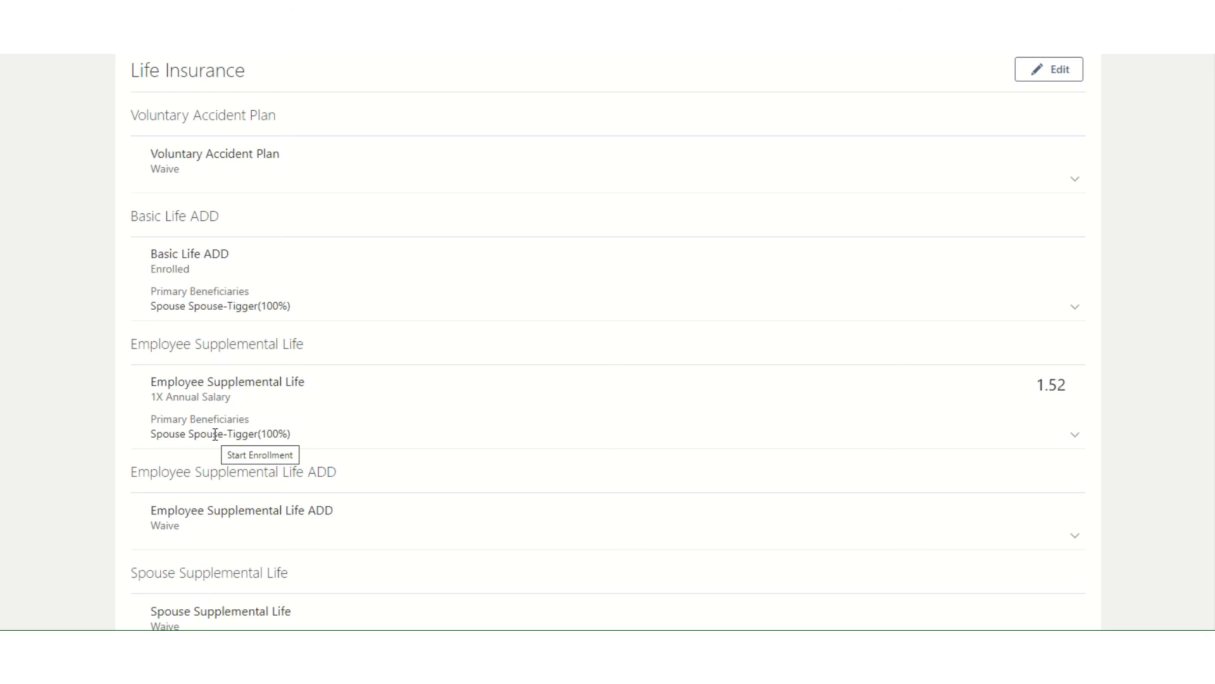
scroll(316, 436, down, 1)
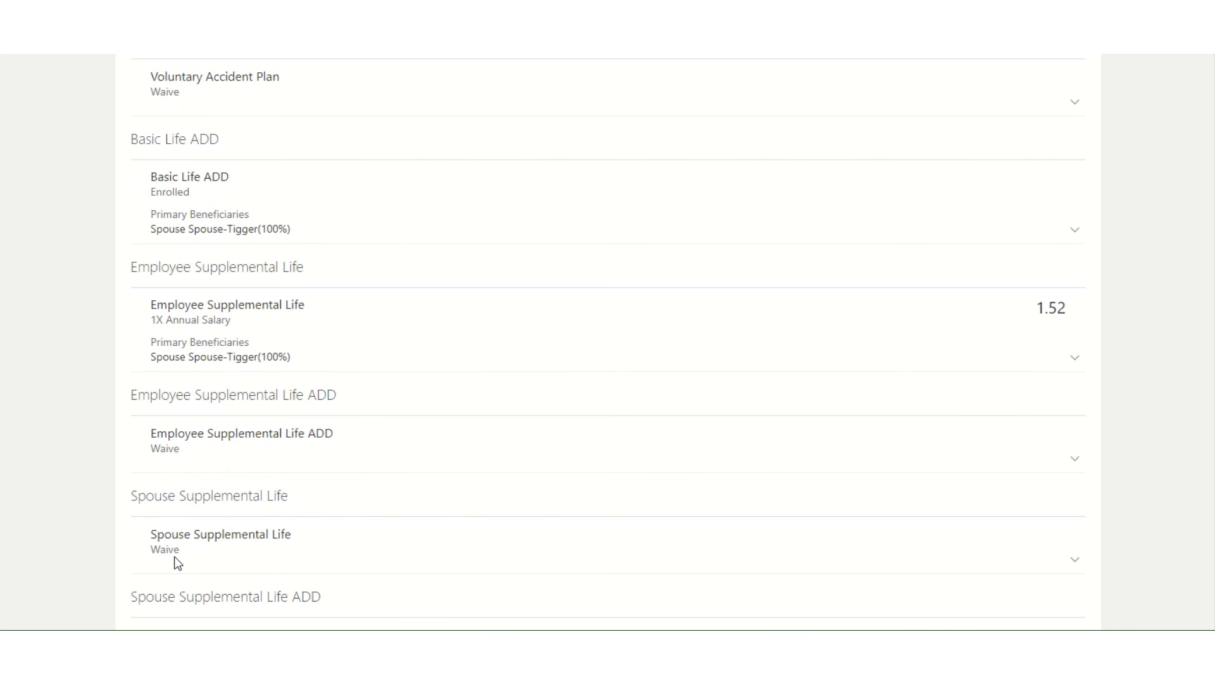
- Submit the Active Employees benefit elections
scroll(806, 559, up, 10)
scroll(809, 559, up, 10)
click(1052, 126)
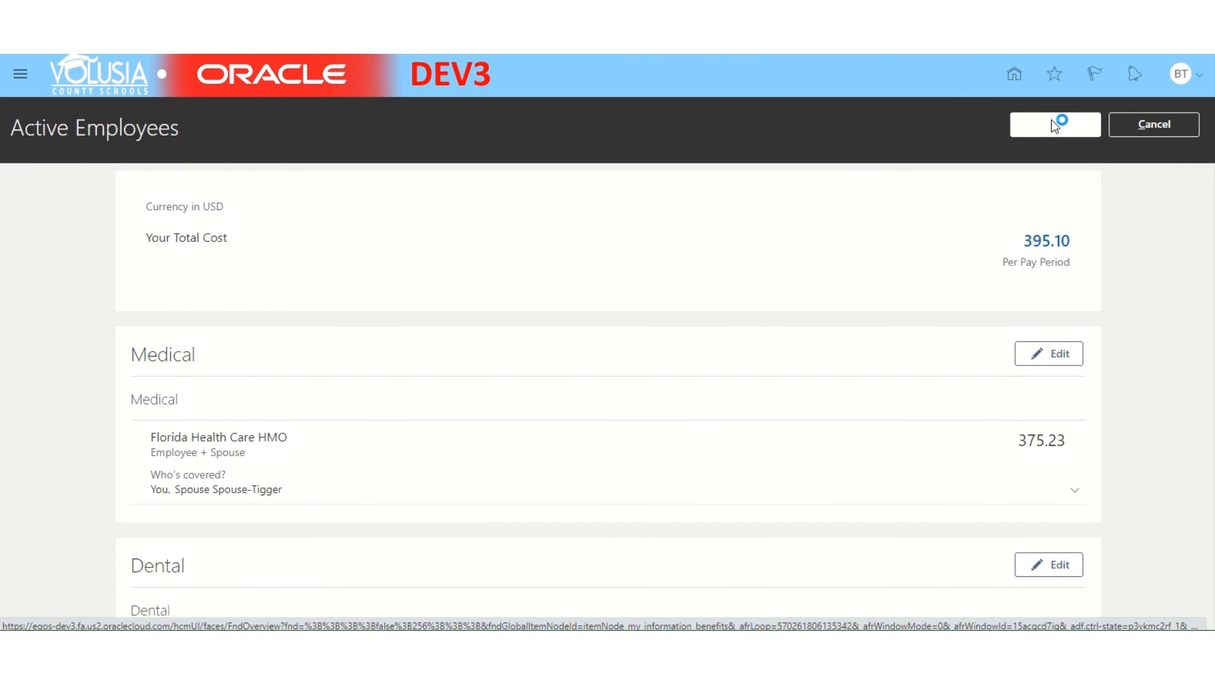